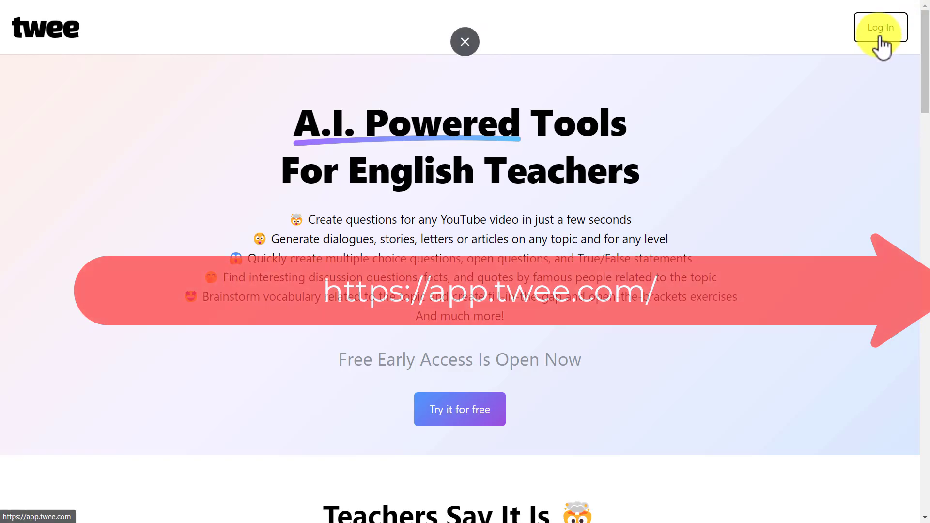
Step: Log in to Twee and filter the Tools page to the Vocabulary category
{"action": "left_click", "coordinate": [879, 34]}
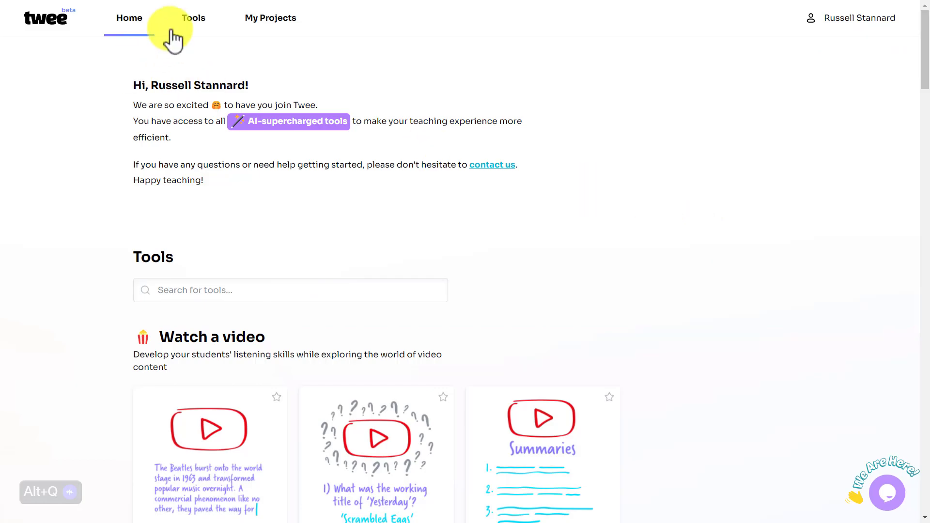
{"action": "left_click", "coordinate": [189, 22]}
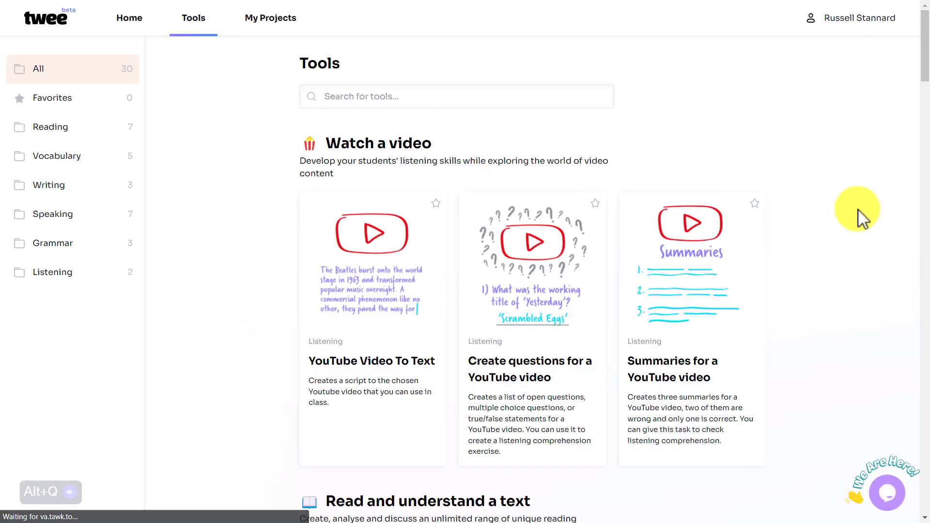
{"action": "mouse_move", "coordinate": [927, 61]}
{"action": "left_mouse_down"}
{"action": "mouse_move", "coordinate": [922, 289]}
{"action": "mouse_move", "coordinate": [906, 433]}
{"action": "mouse_move", "coordinate": [921, 508]}
{"action": "mouse_move", "coordinate": [922, 12]}
{"action": "mouse_move", "coordinate": [923, 48]}
{"action": "left_mouse_up"}
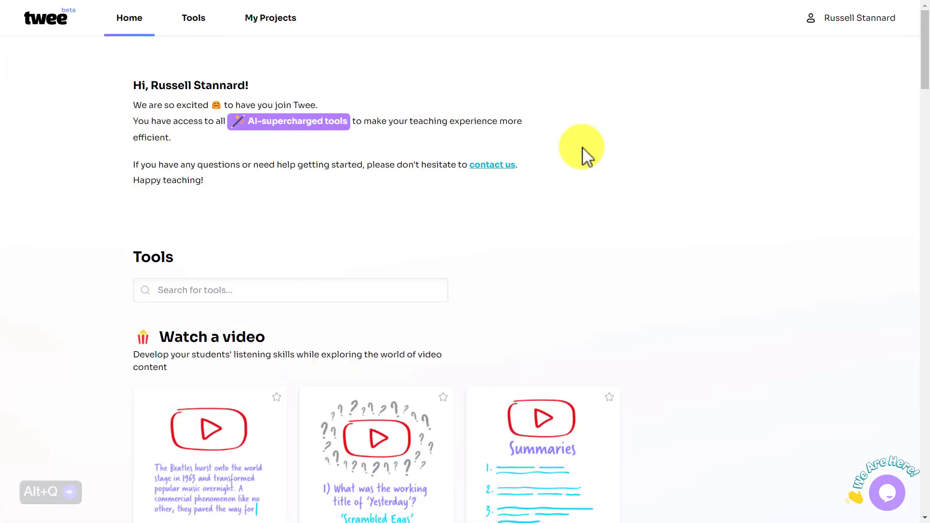
{"action": "left_click", "coordinate": [193, 29]}
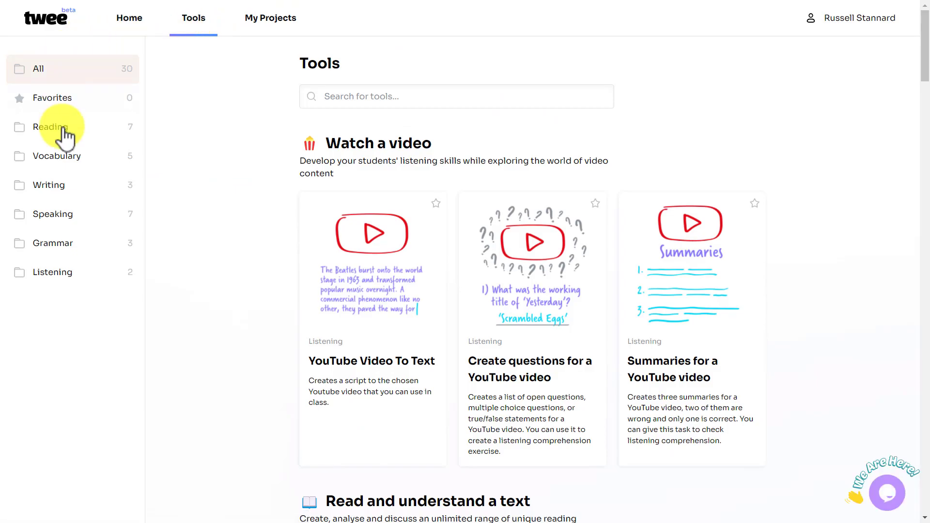
{"action": "left_click", "coordinate": [58, 160]}
{"action": "left_click", "coordinate": [58, 157]}
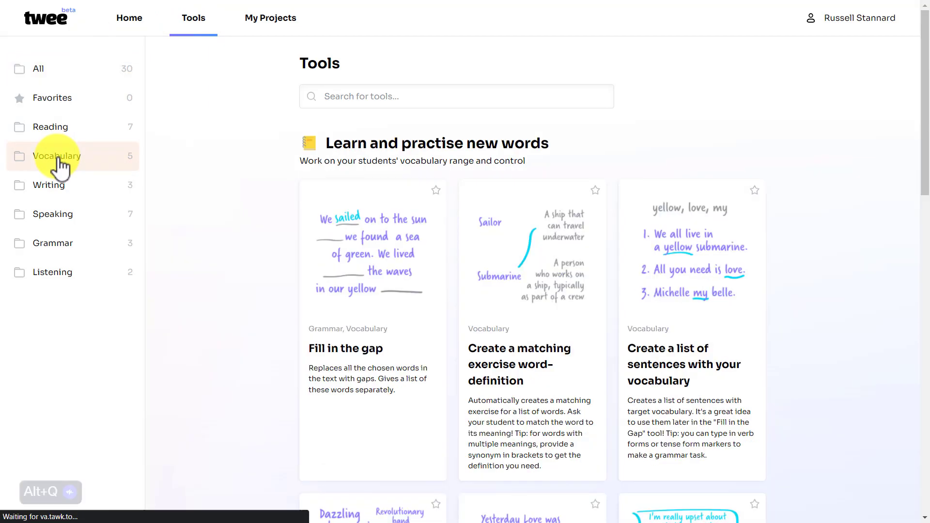
{"action": "mouse_move", "coordinate": [926, 145]}
{"action": "left_mouse_down"}
{"action": "mouse_move", "coordinate": [928, 381]}
{"action": "mouse_move", "coordinate": [927, 148]}
{"action": "left_mouse_up"}
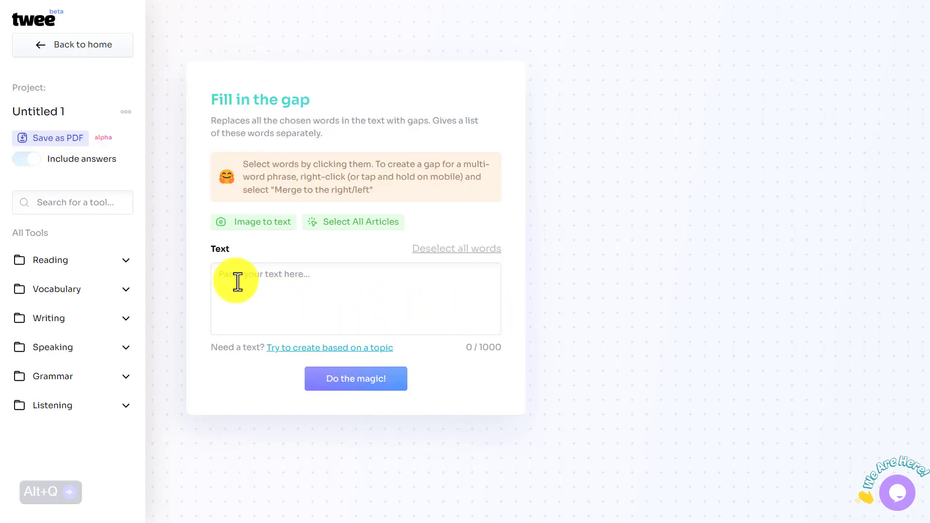
Step: Start the empty Fill in the gap tool with its Text box ready for input
{"action": "left_click", "coordinate": [237, 282]}
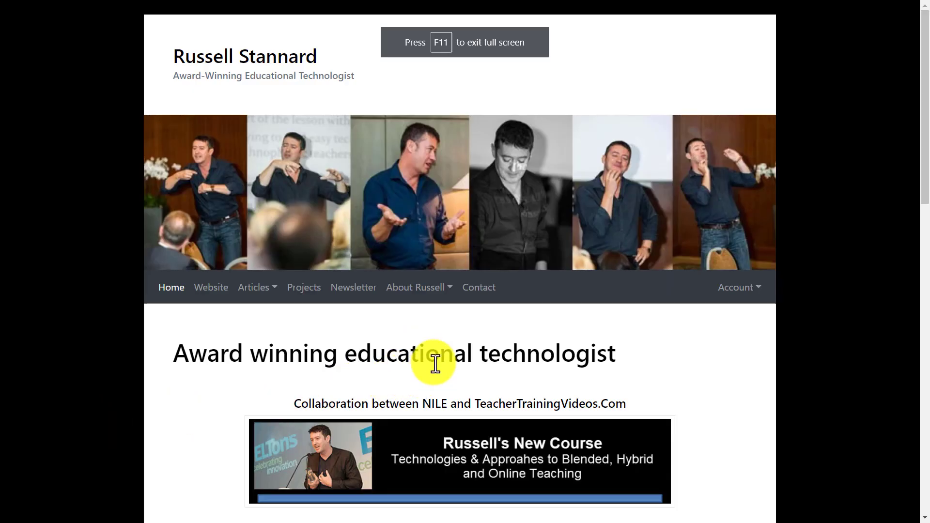
Step: Copy the website's Language Teaching Background paragraph into the Fill in the gap Text box
{"action": "left_click_drag", "start_coordinate": [920, 138], "coordinate": [924, 288]}
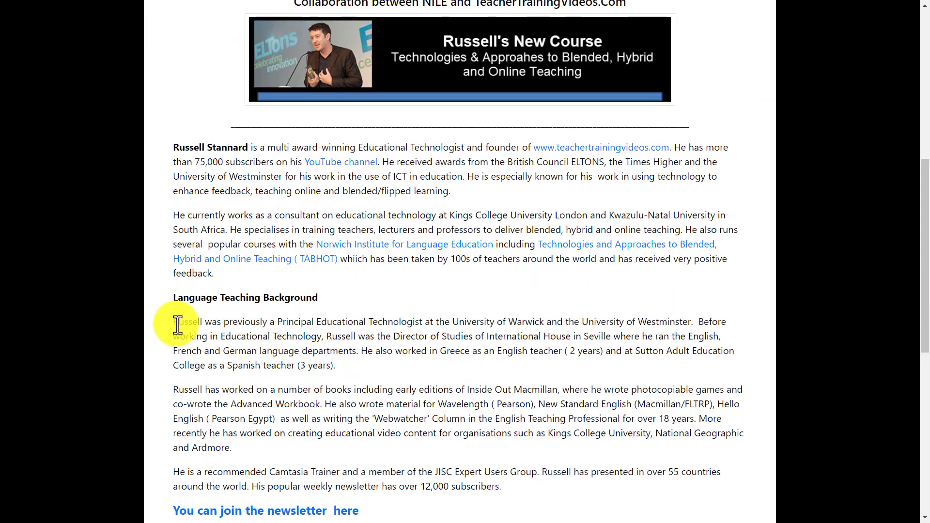
{"action": "left_click_drag", "start_coordinate": [175, 322], "coordinate": [337, 366]}
{"action": "right_click", "coordinate": [363, 334]}
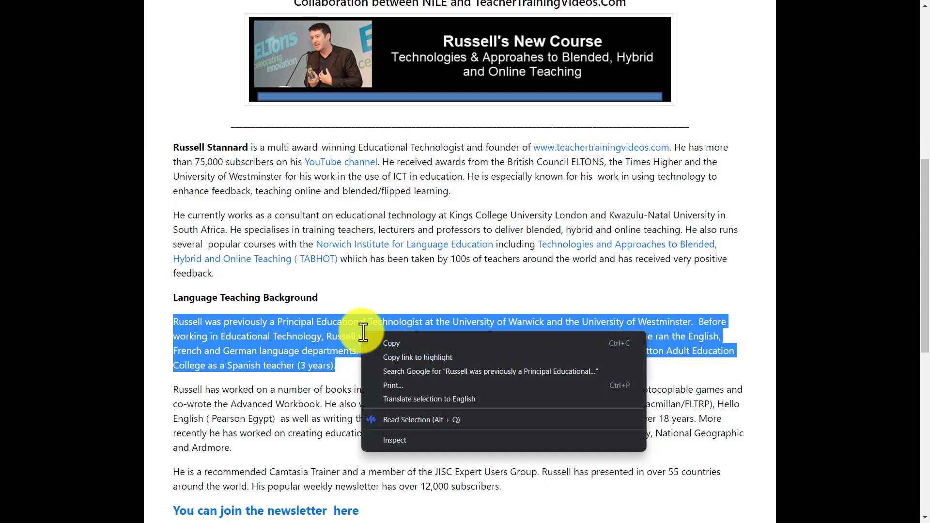
{"action": "left_click", "coordinate": [395, 344]}
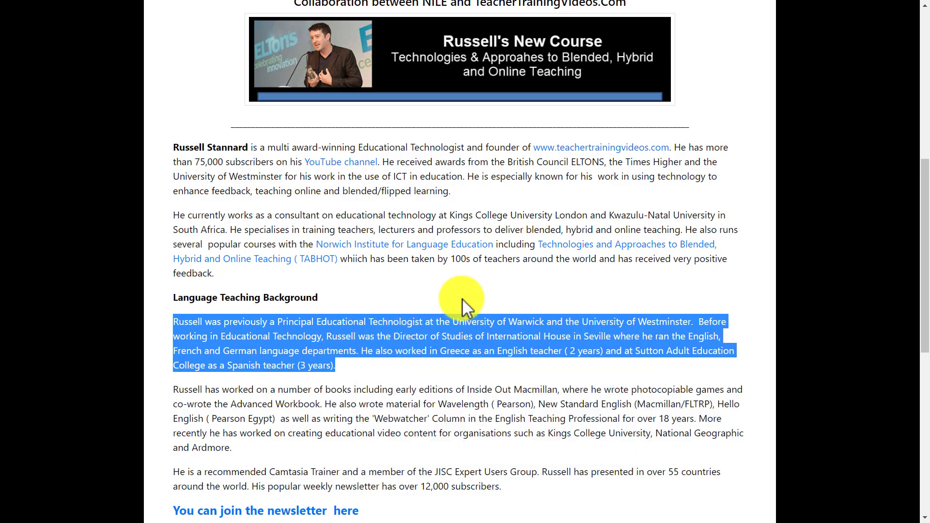
{"action": "key", "text": "alt+Tab"}
{"action": "left_click", "coordinate": [252, 283]}
{"action": "type", "text": "Russell was previously a Principal Educational Technologist at the University of Warwick and the University of Westminster. Before working in Educational Technology, Russell was the Director of Studies of International House in Seville where he ran the English, French and German language departments. He also worked in Greece as an English teacher (2 years) and at Sutton Adult Education College as a Spanish teacher (3 years)."}
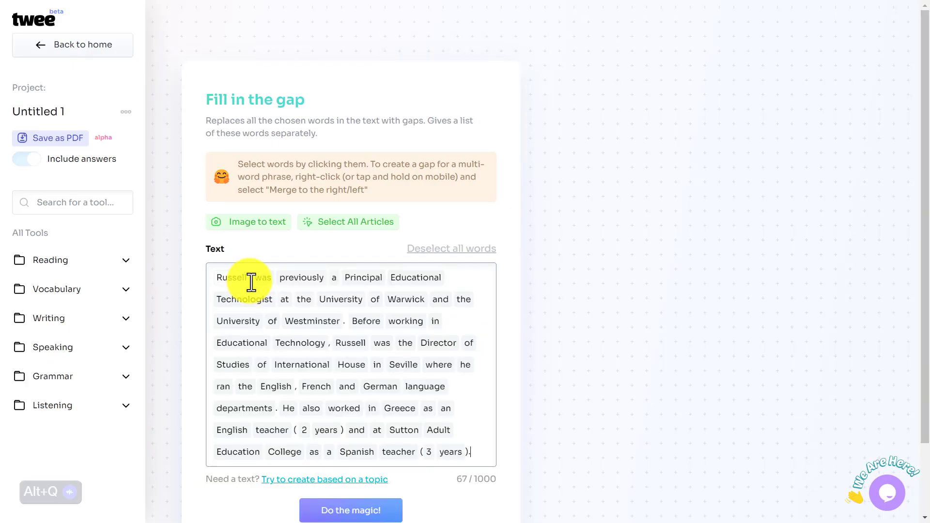
Step: Gap the words University, House and College and generate the fill-in-the-blanks exercise
{"action": "left_click", "coordinate": [341, 299]}
{"action": "left_click", "coordinate": [352, 364]}
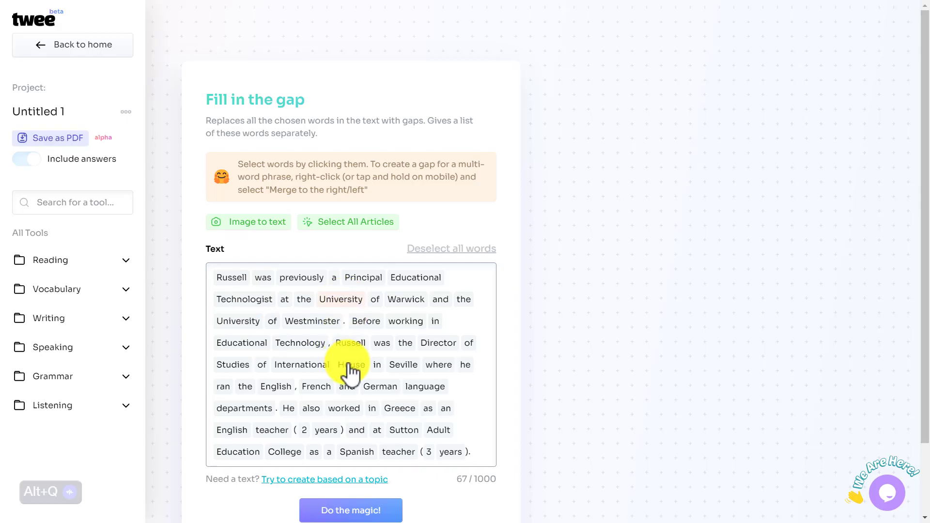
{"action": "left_click_drag", "start_coordinate": [916, 291], "coordinate": [907, 353]}
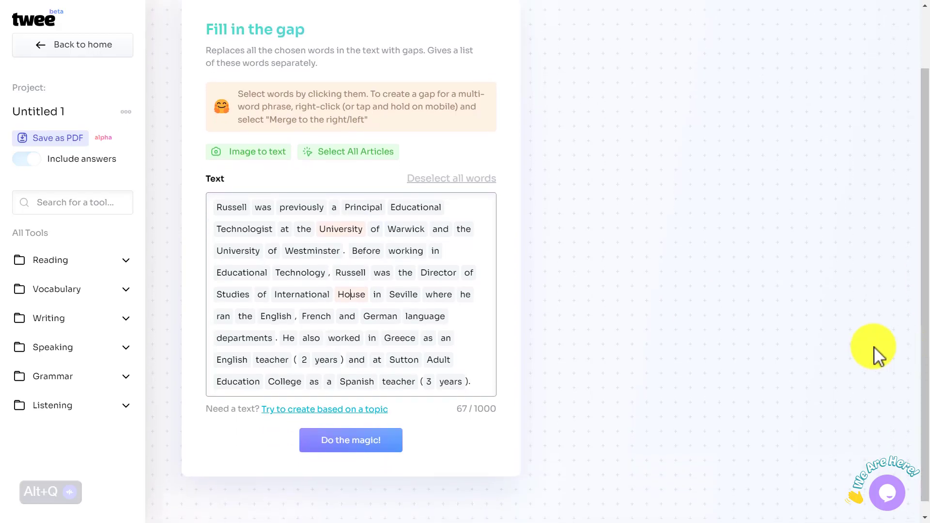
{"action": "left_click", "coordinate": [285, 382]}
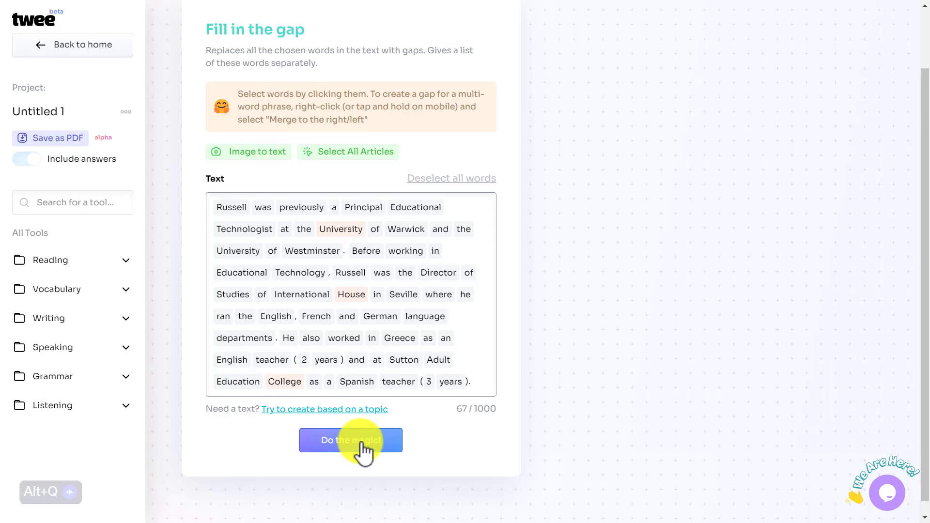
{"action": "left_click", "coordinate": [363, 442]}
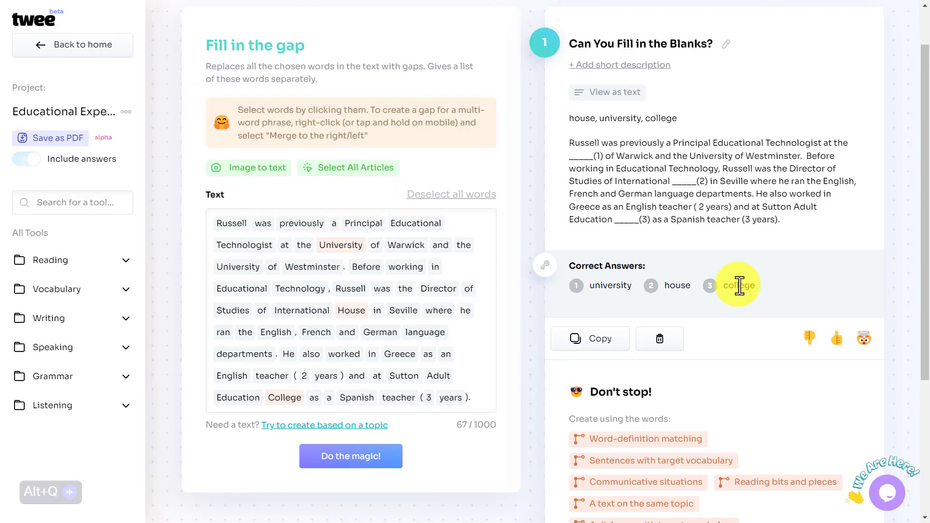
Step: Export the exercise with answers as 'Twee - Untitled 1.pdf' and open the downloaded file
{"action": "scroll", "coordinate": [588, 100], "scroll_direction": "down", "scroll_amount": 1}
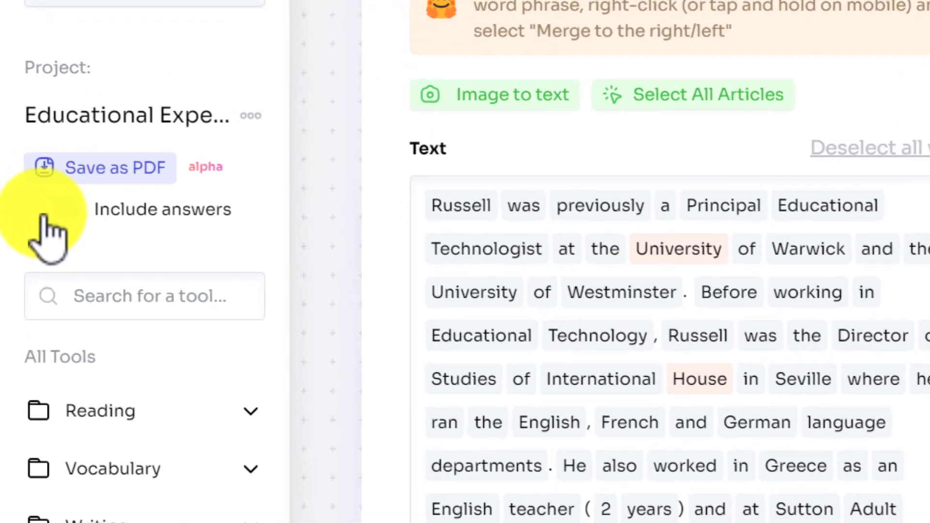
{"action": "left_click", "coordinate": [44, 182]}
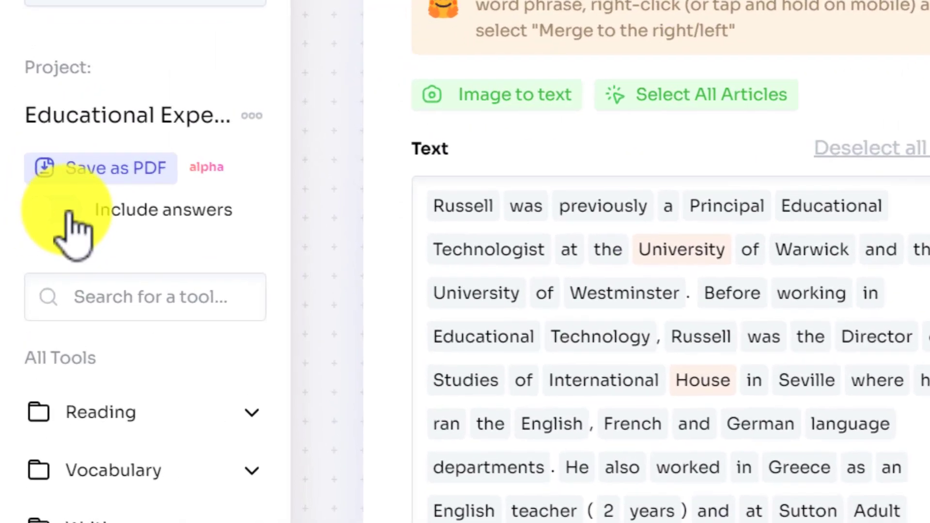
{"action": "left_click", "coordinate": [86, 173]}
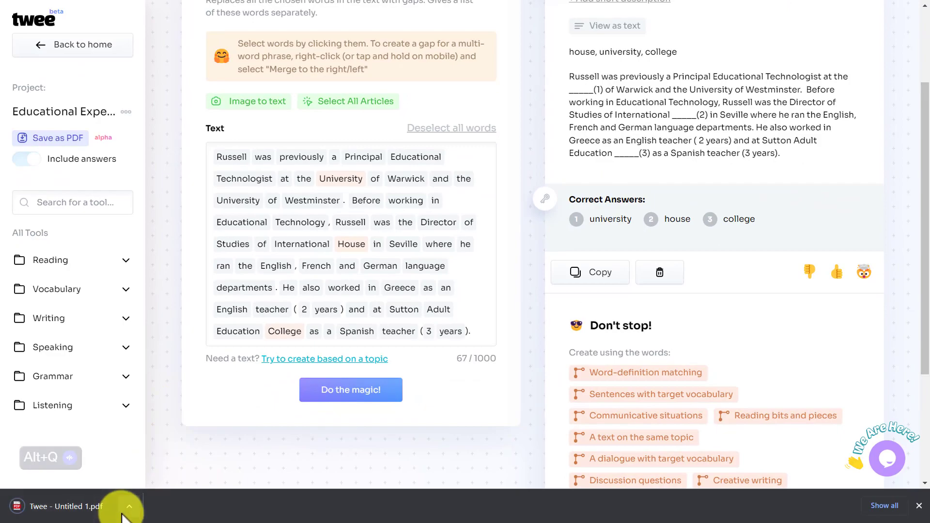
{"action": "left_click", "coordinate": [132, 510]}
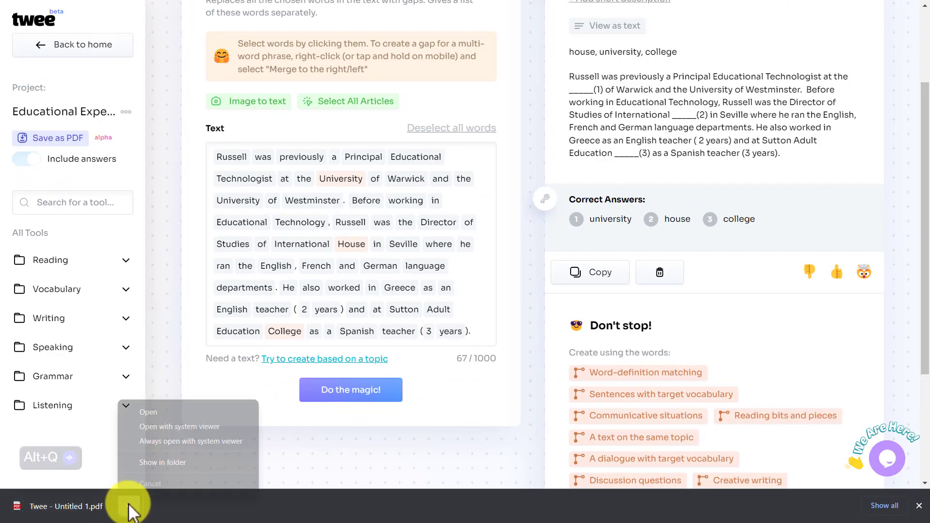
{"action": "left_click", "coordinate": [151, 408]}
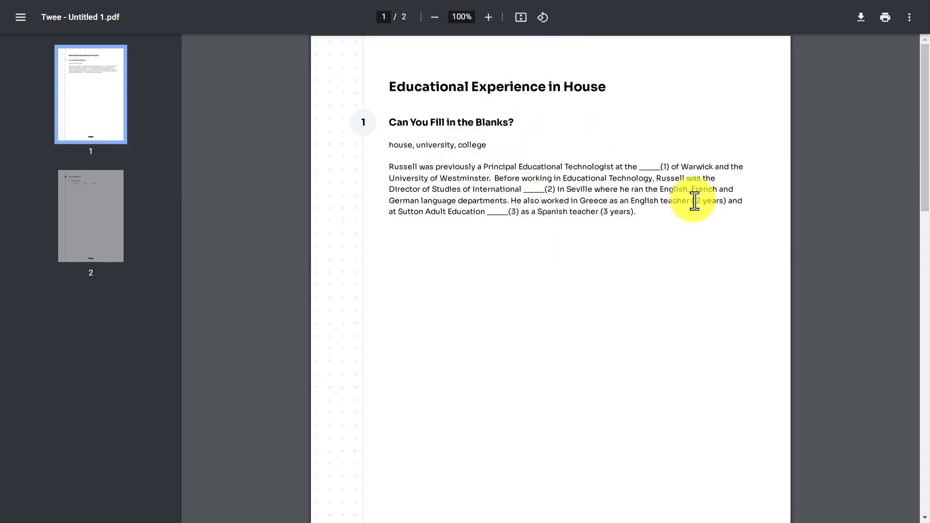
Step: Check the correct answers on PDF page 2, then the gapped text on page 1
{"action": "left_click", "coordinate": [74, 221]}
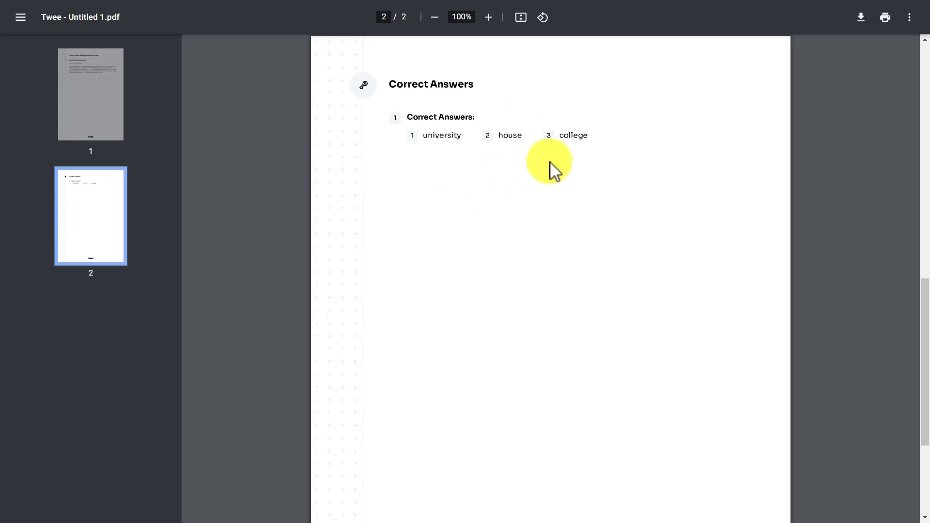
{"action": "left_click", "coordinate": [89, 100]}
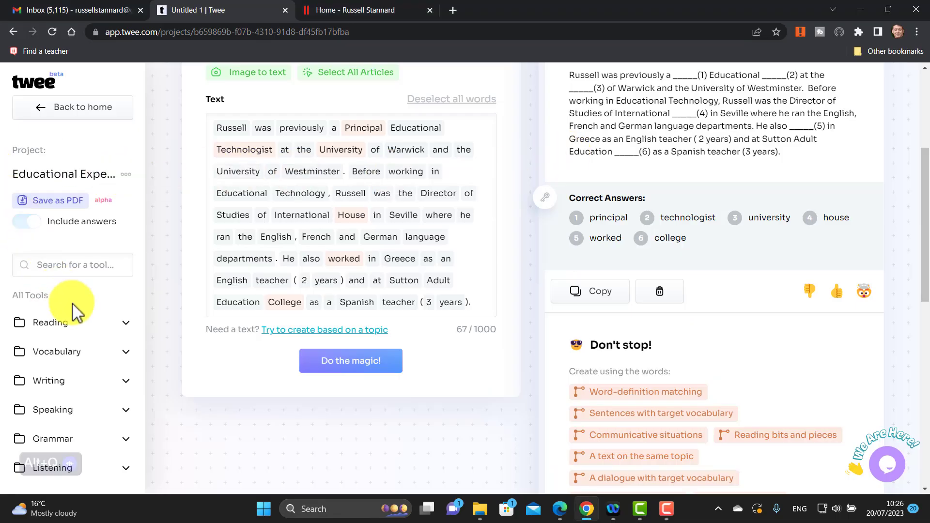
Step: Add the Create a text on a certain topic tool from the Reading category
{"action": "left_click", "coordinate": [63, 324]}
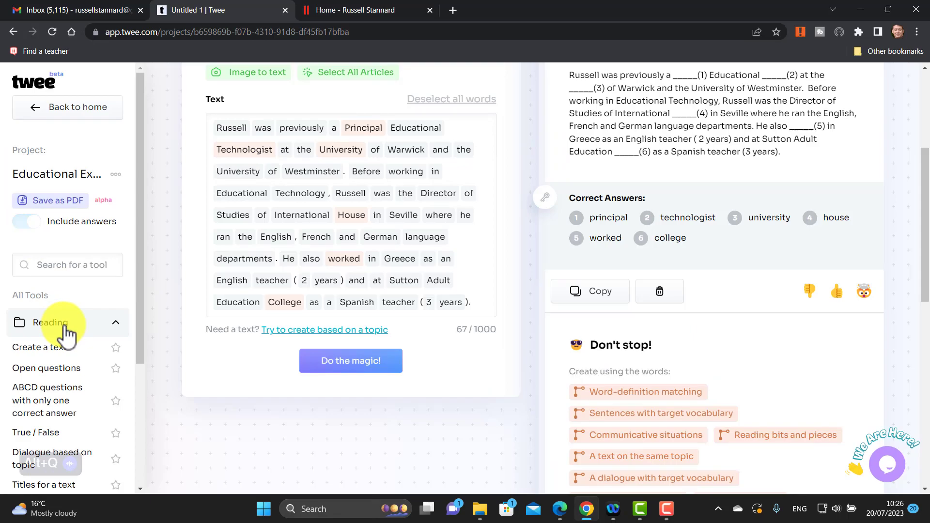
{"action": "left_click", "coordinate": [68, 358]}
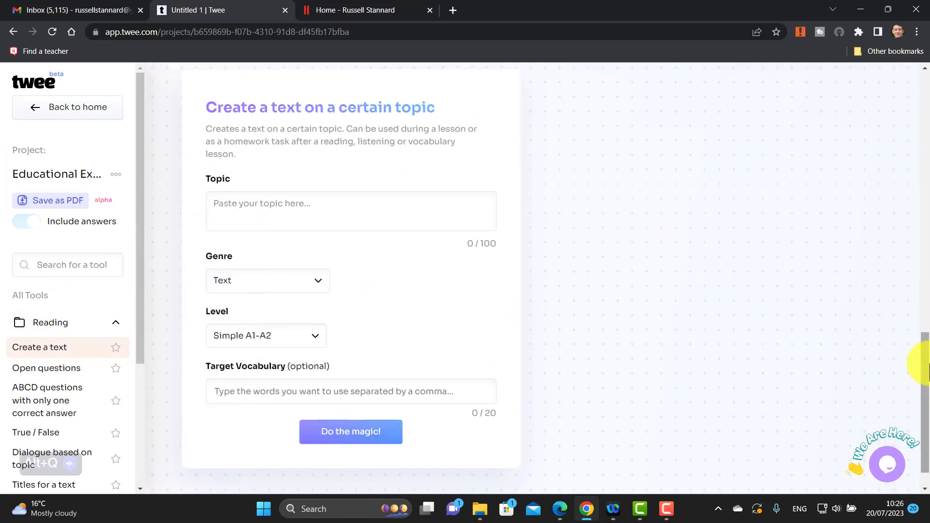
{"action": "mouse_move", "coordinate": [924, 374]}
{"action": "left_mouse_down"}
{"action": "mouse_move", "coordinate": [927, 167]}
{"action": "mouse_move", "coordinate": [925, 375]}
{"action": "left_mouse_up"}
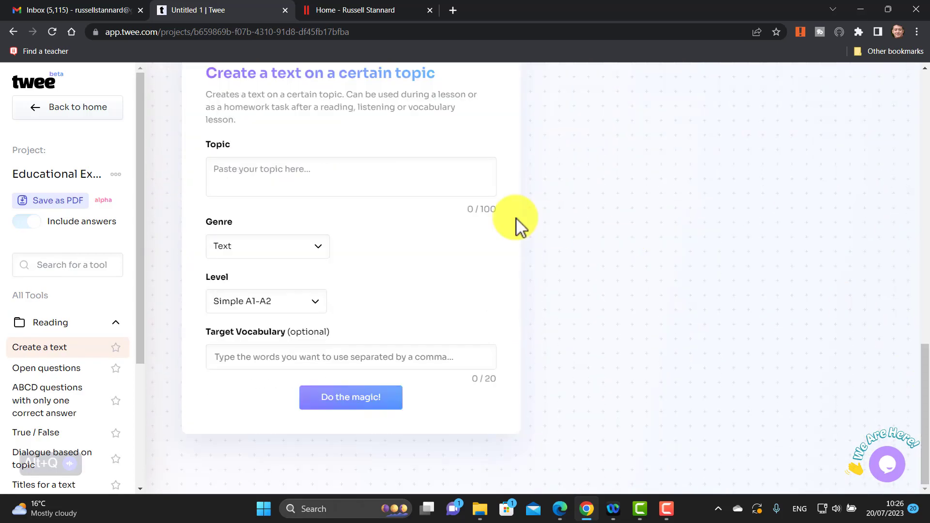
{"action": "left_click", "coordinate": [305, 175]}
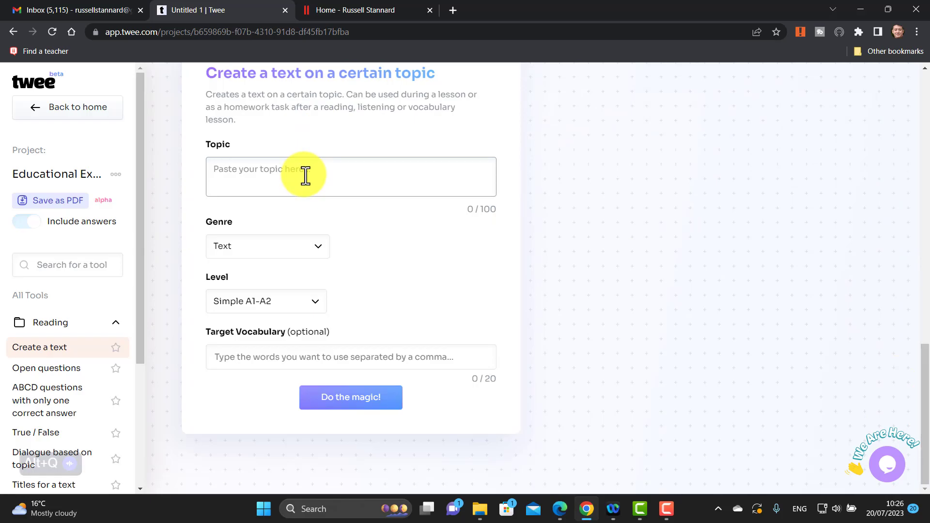
Step: Generate a Descriptive article on 'Life in Poland' at Intermediate B1-B2 with eight target words
{"action": "key", "text": "F11"}
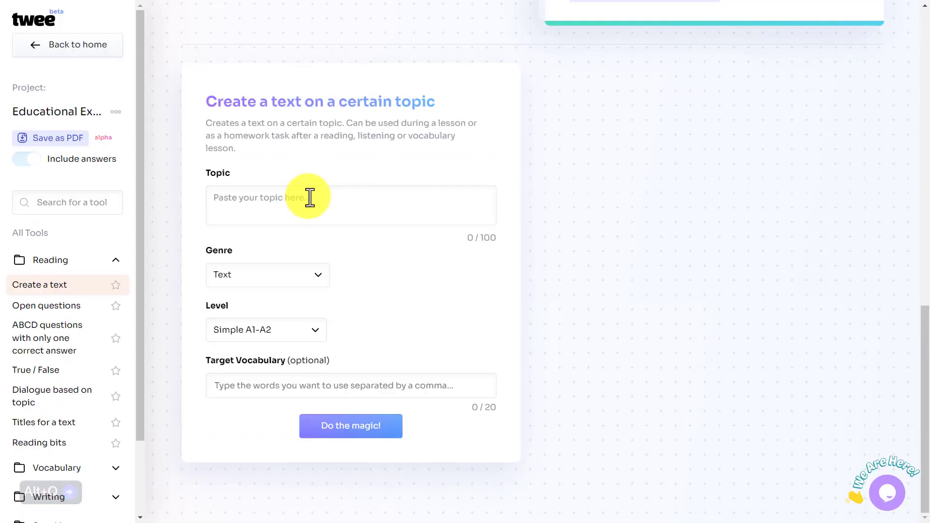
{"action": "type", "text": "Li"}
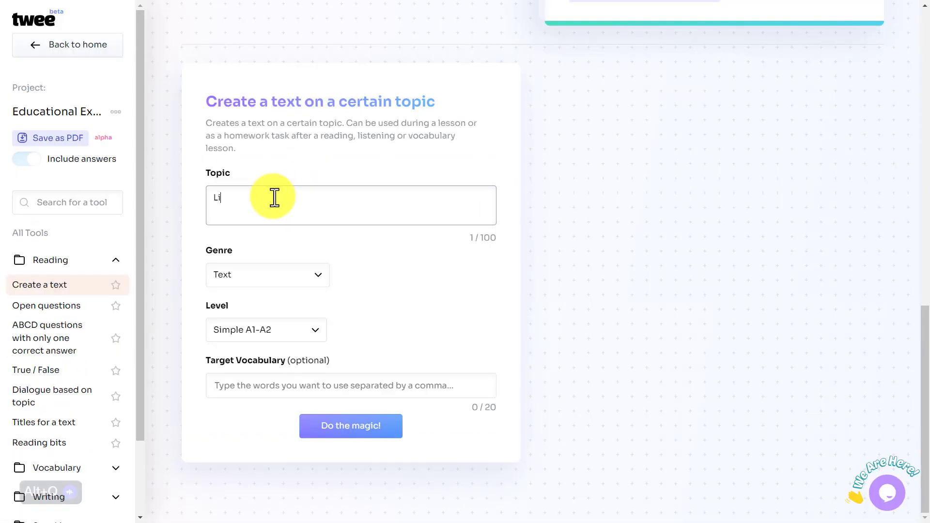
{"action": "type", "text": "fe in Poland"}
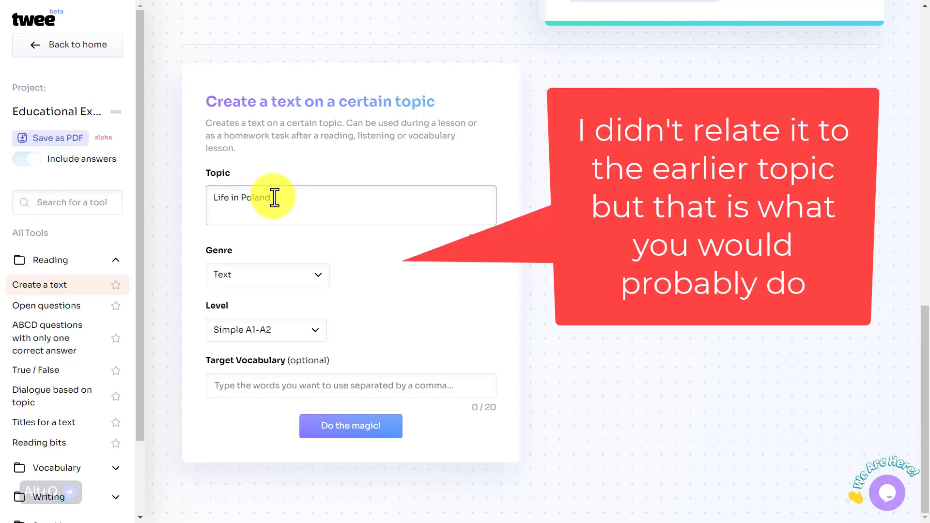
{"action": "left_click", "coordinate": [320, 273]}
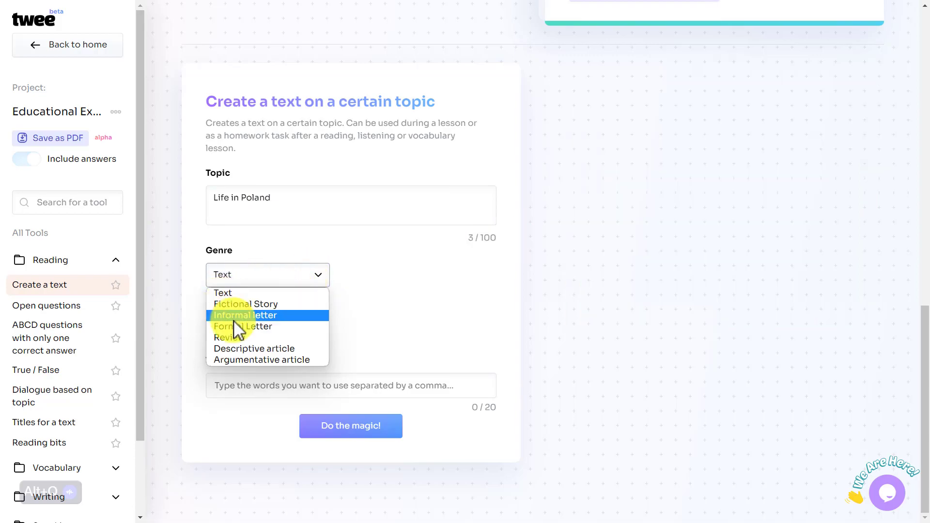
{"action": "left_click", "coordinate": [235, 352]}
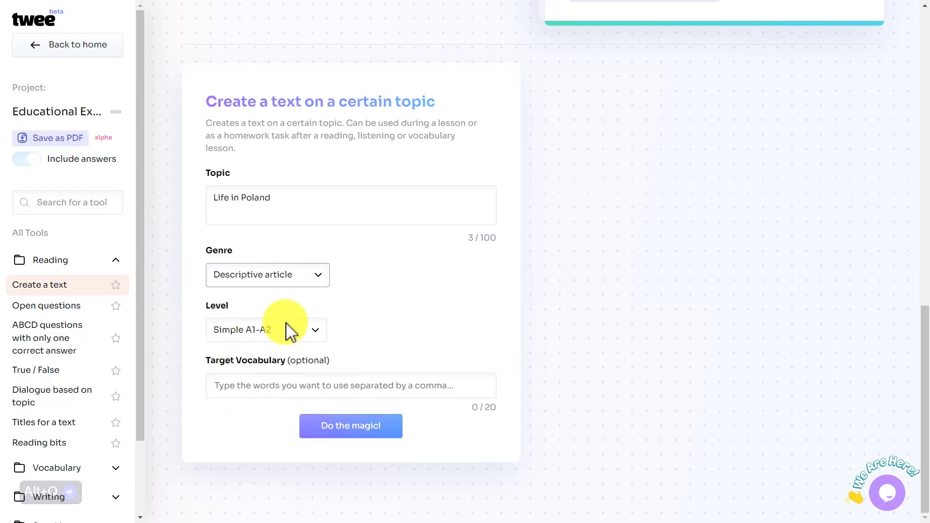
{"action": "left_click", "coordinate": [309, 333]}
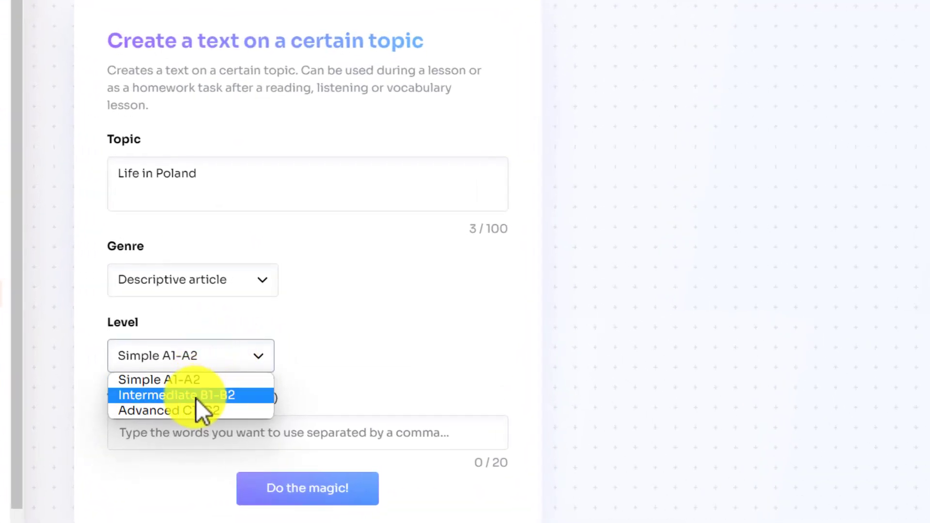
{"action": "left_click", "coordinate": [196, 399]}
{"action": "left_click", "coordinate": [173, 427]}
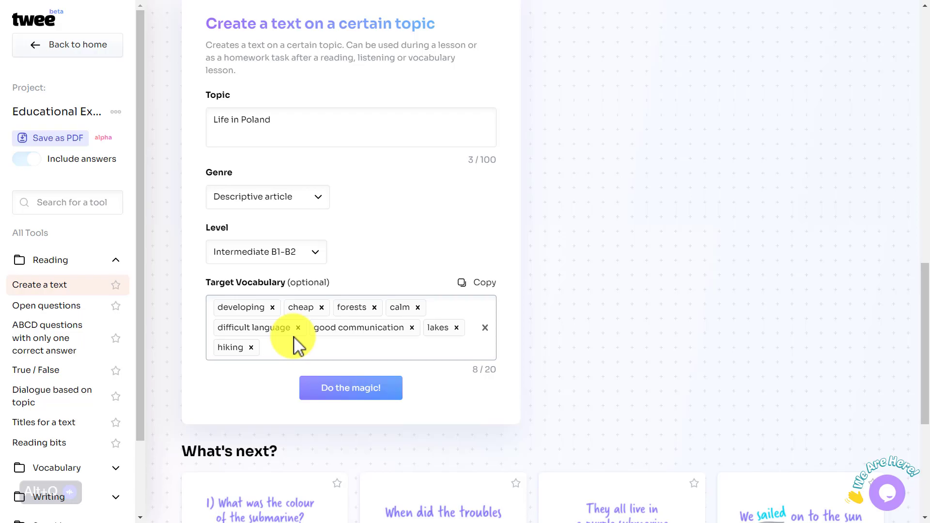
{"action": "left_click", "coordinate": [340, 394]}
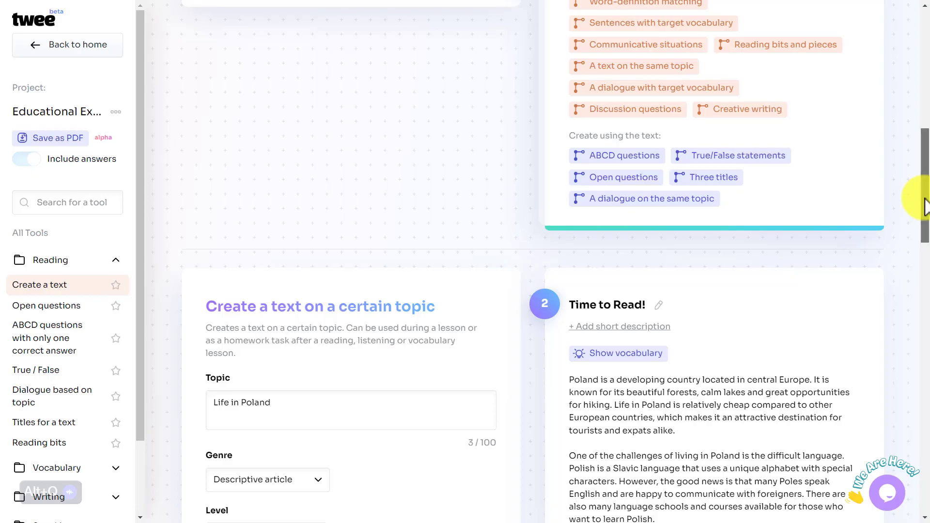
Step: Scroll through the generated Life in Poland article down to the Don't stop! suggestions
{"action": "left_click_drag", "start_coordinate": [926, 206], "coordinate": [928, 291]}
{"action": "scroll", "coordinate": [923, 315], "scroll_direction": "down", "scroll_amount": 4}
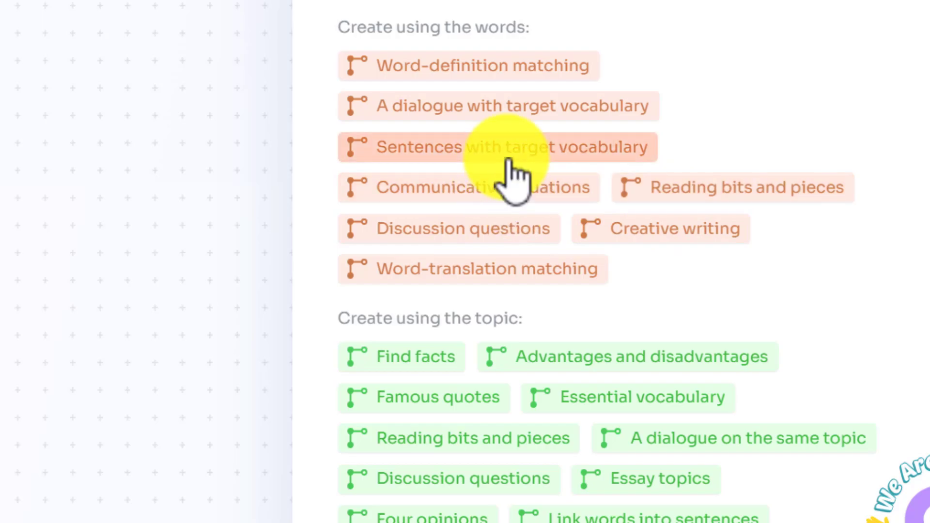
{"action": "scroll", "coordinate": [921, 333], "scroll_direction": "up", "scroll_amount": 1}
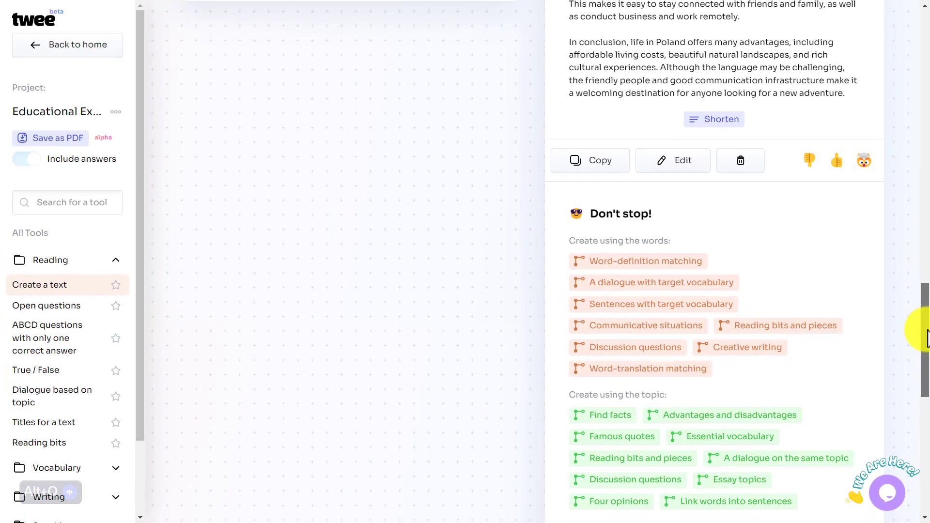
{"action": "scroll", "coordinate": [926, 334], "scroll_direction": "up", "scroll_amount": 8}
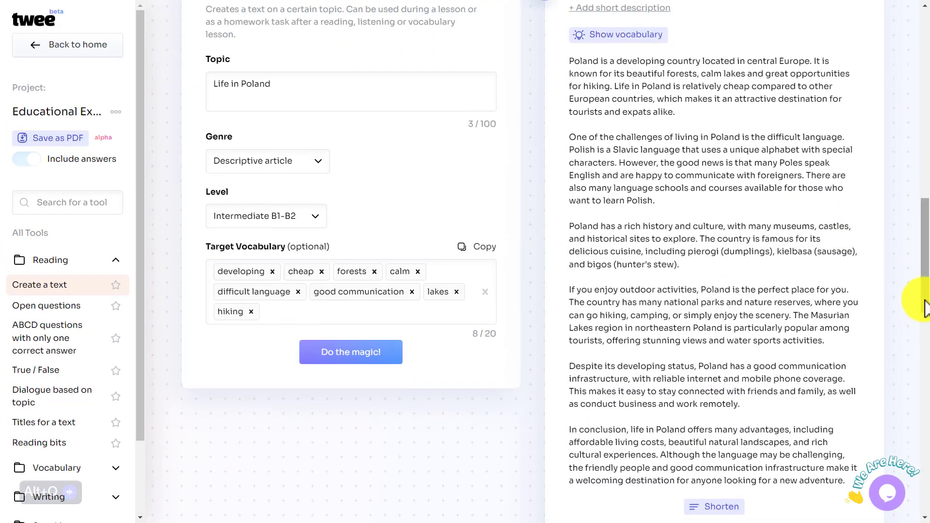
{"action": "scroll", "coordinate": [923, 285], "scroll_direction": "down", "scroll_amount": 9}
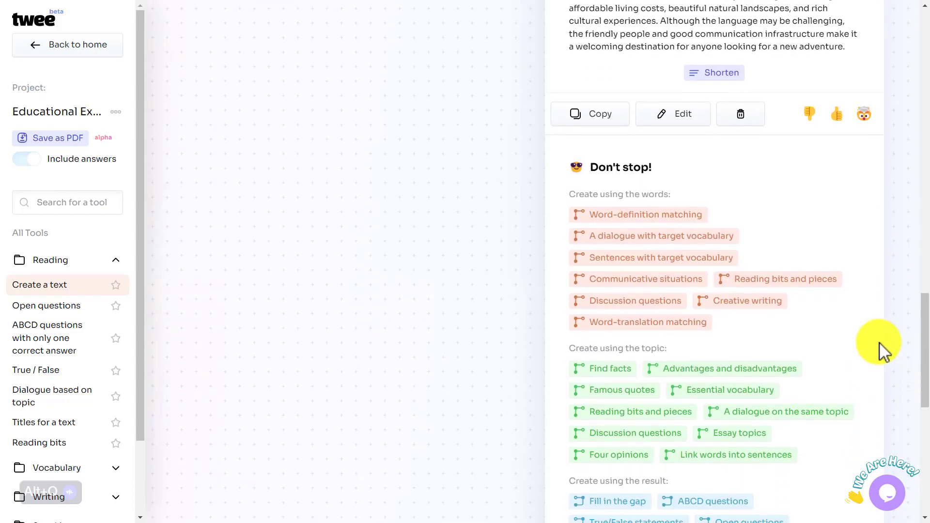
Step: Generate a word-definition matching exercise for the eight Poland words and review its answers
{"action": "left_click", "coordinate": [581, 219]}
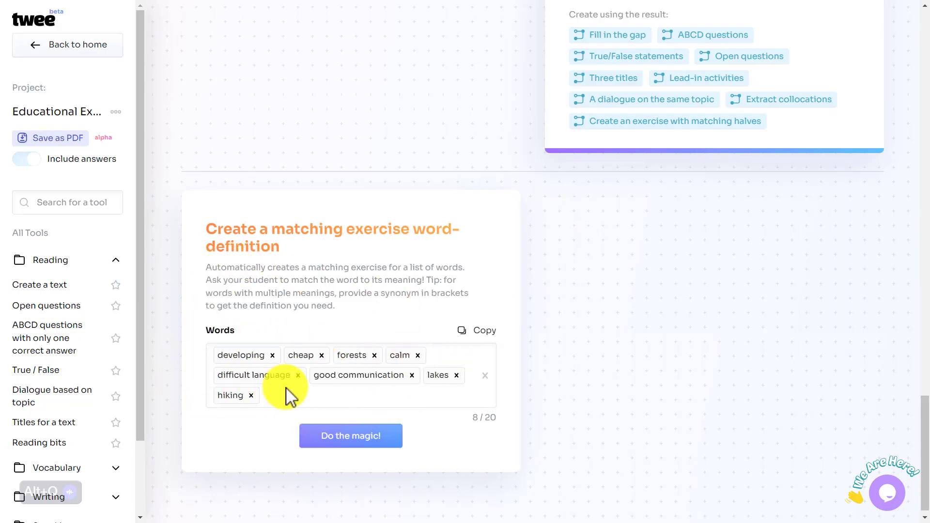
{"action": "left_click", "coordinate": [352, 442]}
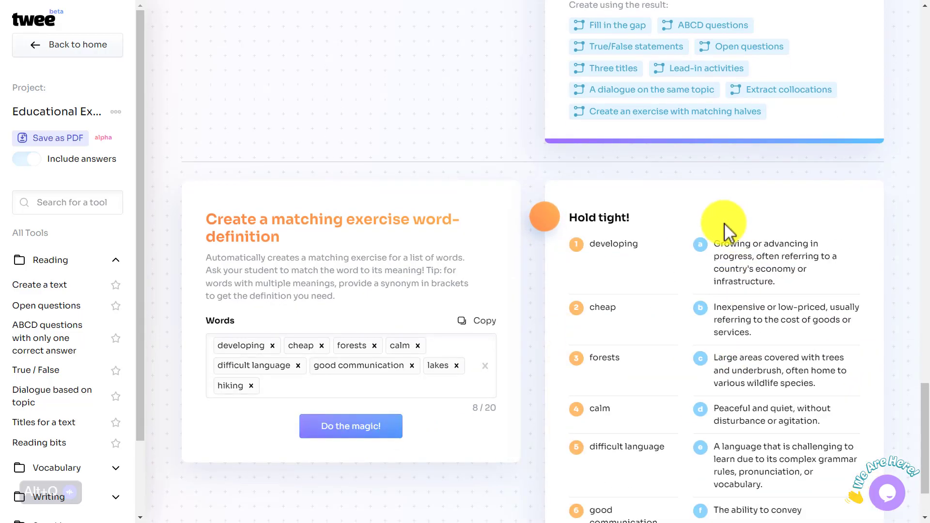
{"action": "scroll", "coordinate": [925, 404], "scroll_direction": "down", "scroll_amount": 1}
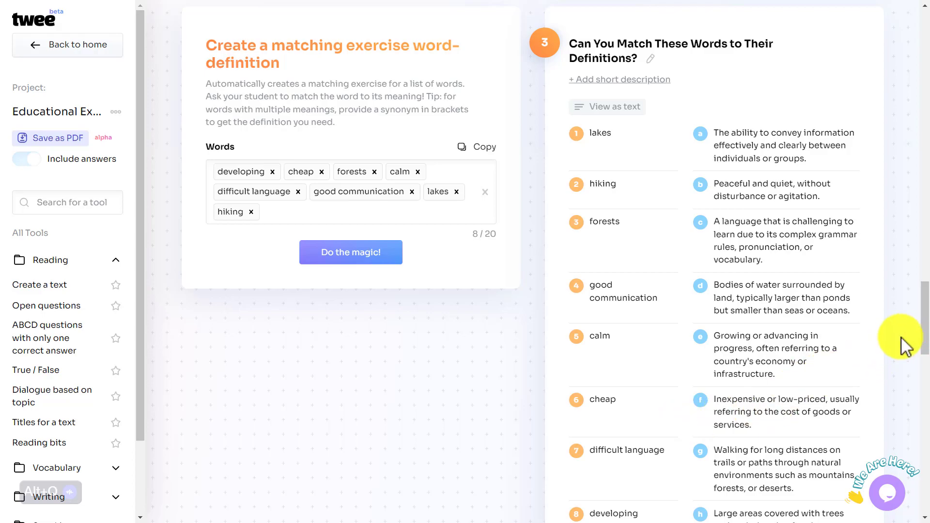
{"action": "scroll", "coordinate": [919, 329], "scroll_direction": "up", "scroll_amount": 1}
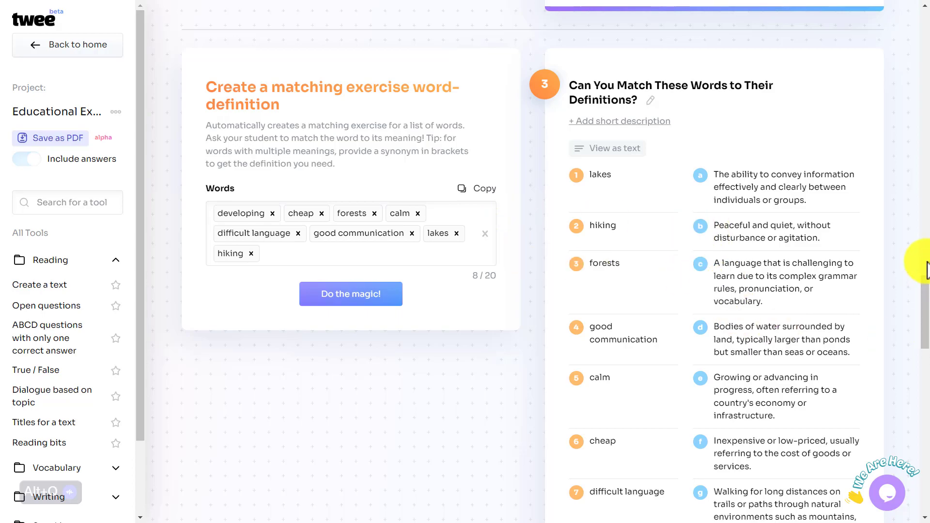
{"action": "scroll", "coordinate": [920, 291], "scroll_direction": "down", "scroll_amount": 3}
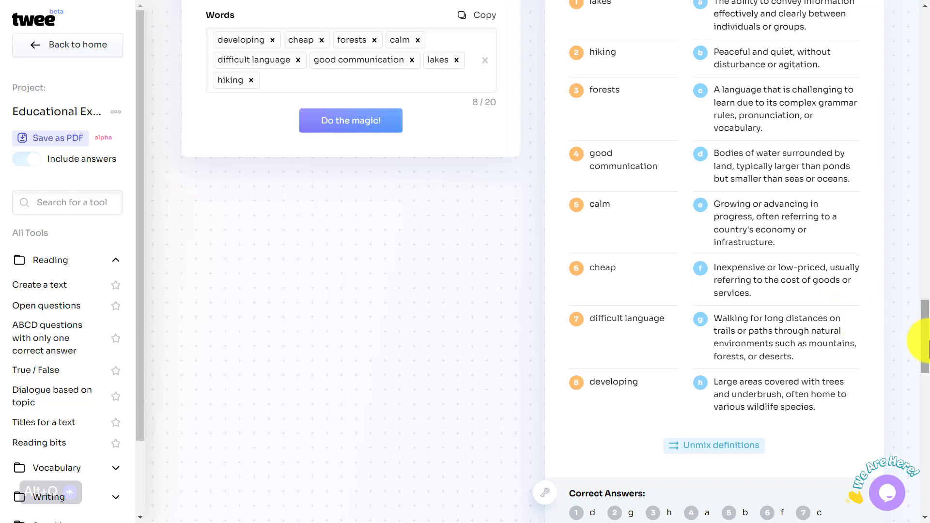
{"action": "scroll", "coordinate": [924, 339], "scroll_direction": "down", "scroll_amount": 3}
{"action": "left_click_drag", "start_coordinate": [923, 357], "coordinate": [919, 334]}
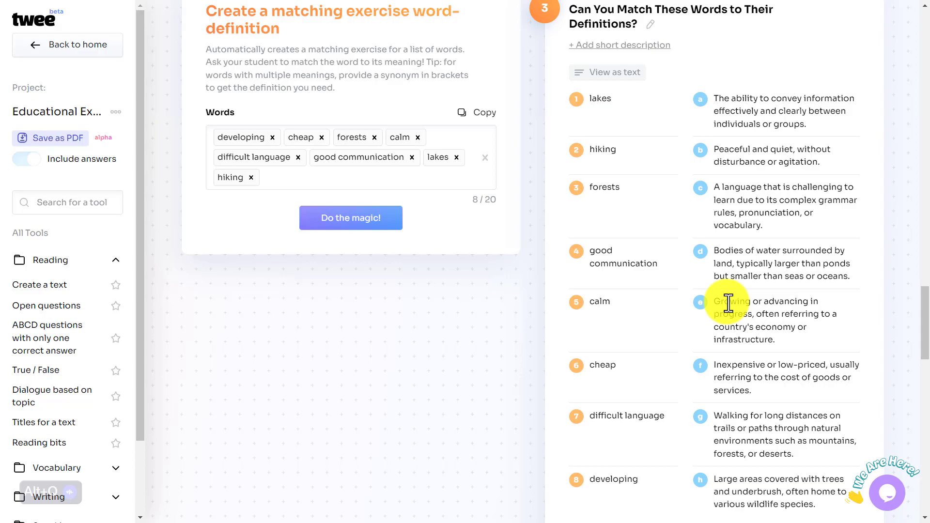
{"action": "scroll", "coordinate": [926, 349], "scroll_direction": "down", "scroll_amount": 2}
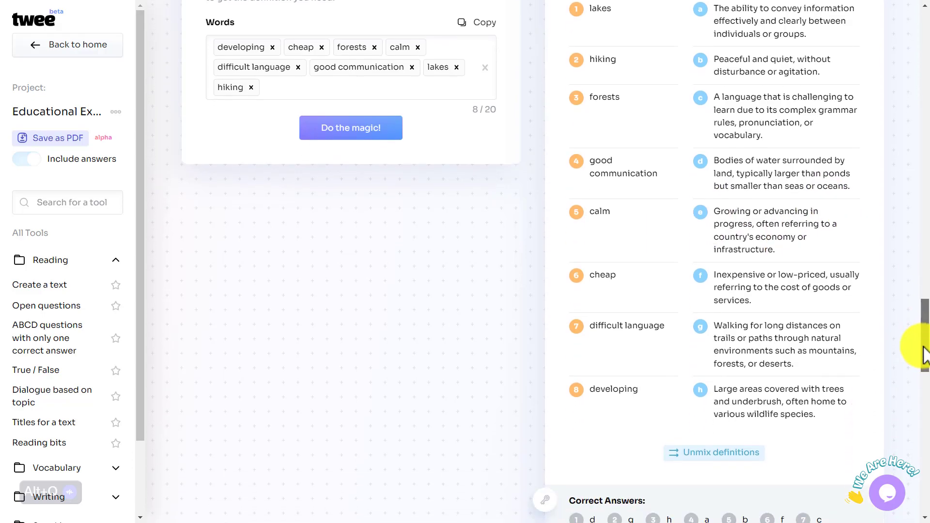
{"action": "scroll", "coordinate": [925, 349], "scroll_direction": "down", "scroll_amount": 1}
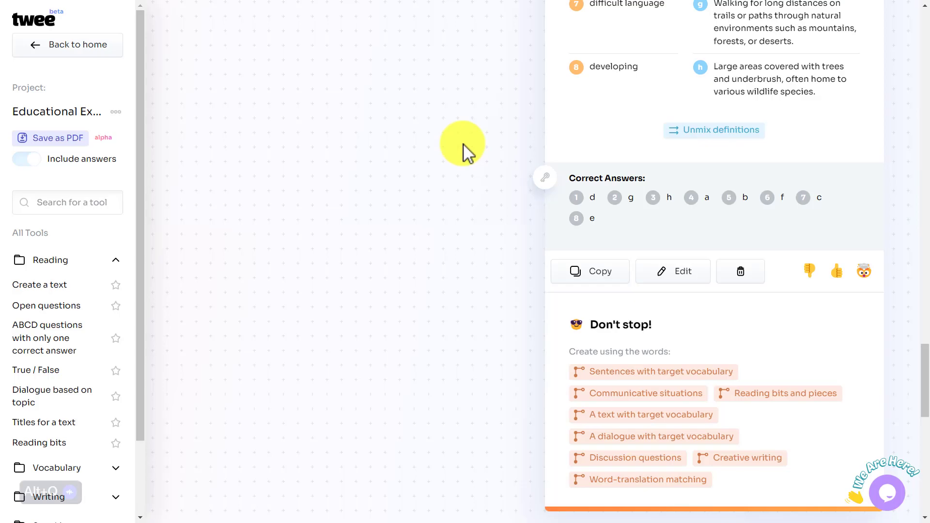
{"action": "left_click_drag", "start_coordinate": [924, 386], "coordinate": [904, 268]}
{"action": "scroll", "coordinate": [882, 400], "scroll_direction": "down", "scroll_amount": 15}
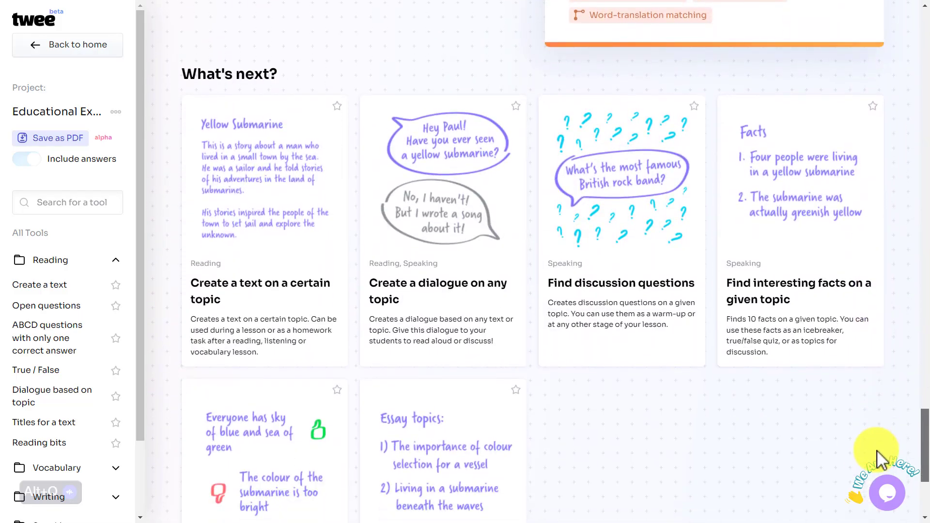
{"action": "scroll", "coordinate": [884, 440], "scroll_direction": "up", "scroll_amount": 15}
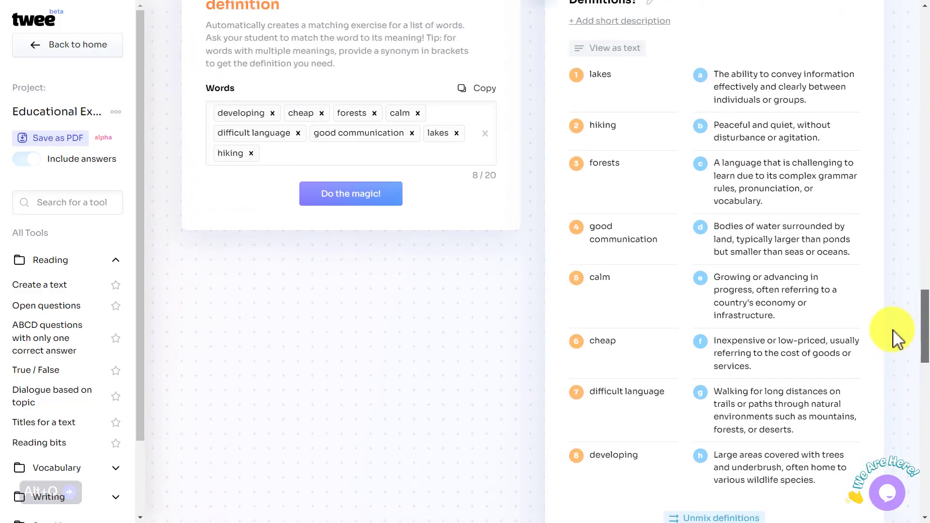
{"action": "scroll", "coordinate": [894, 335], "scroll_direction": "down", "scroll_amount": 10}
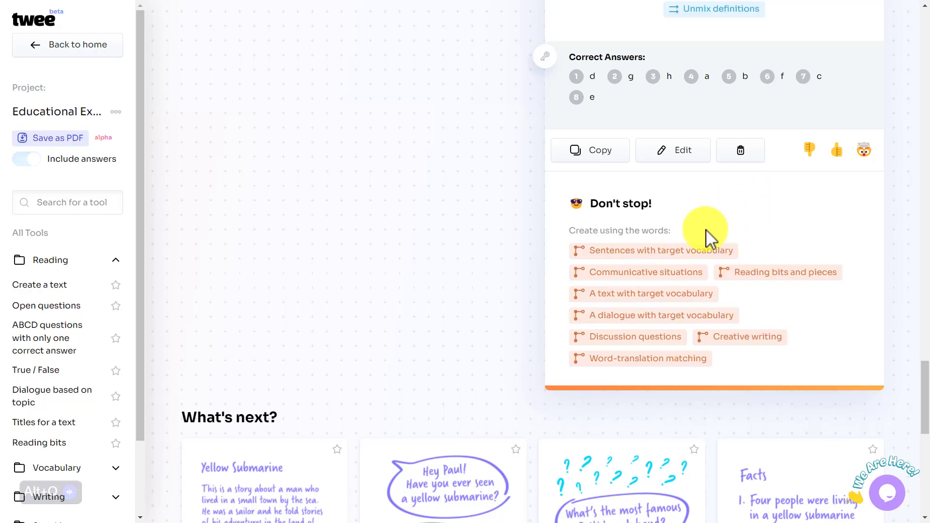
{"action": "left_click_drag", "start_coordinate": [925, 406], "coordinate": [923, 198]}
Step: Add the 'Sentences with target vocabulary' tool for the eight target words, keeping the level at Simple
{"action": "left_click", "coordinate": [722, 420]}
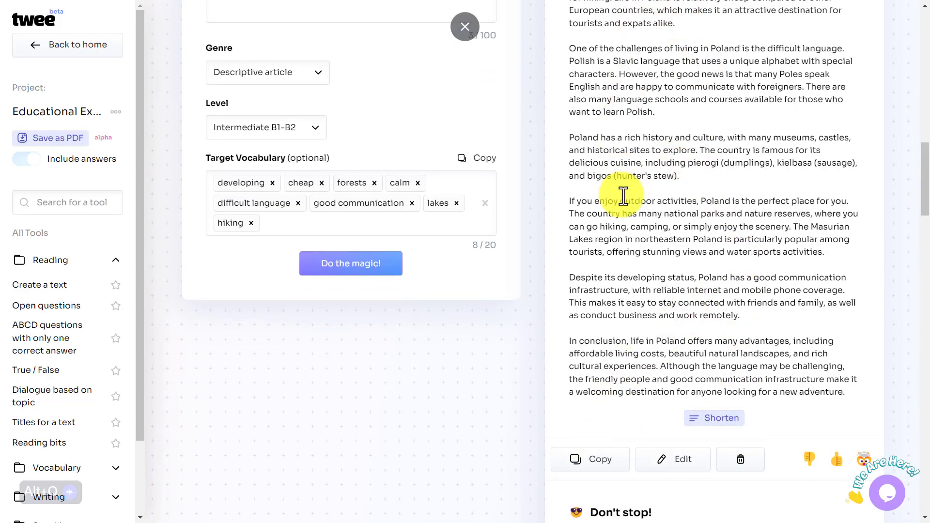
{"action": "left_click_drag", "start_coordinate": [924, 173], "coordinate": [910, 248]}
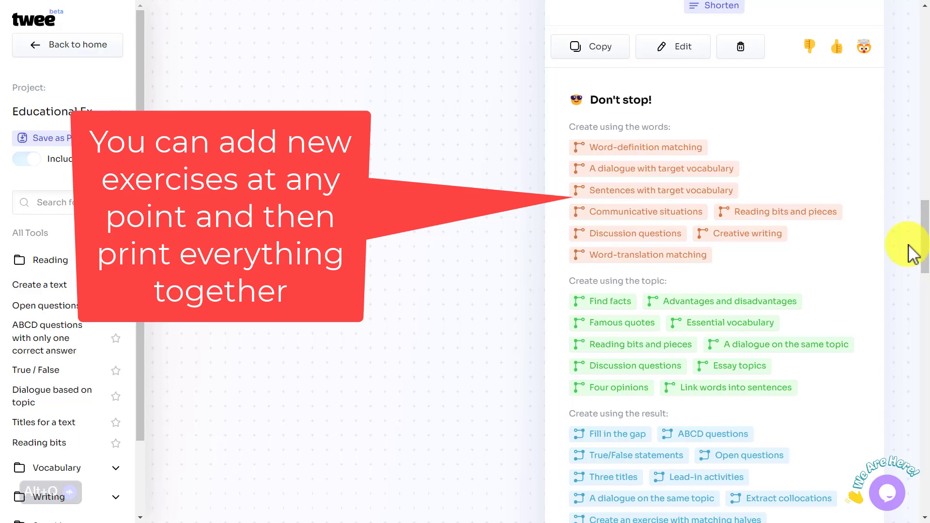
{"action": "left_click", "coordinate": [583, 196]}
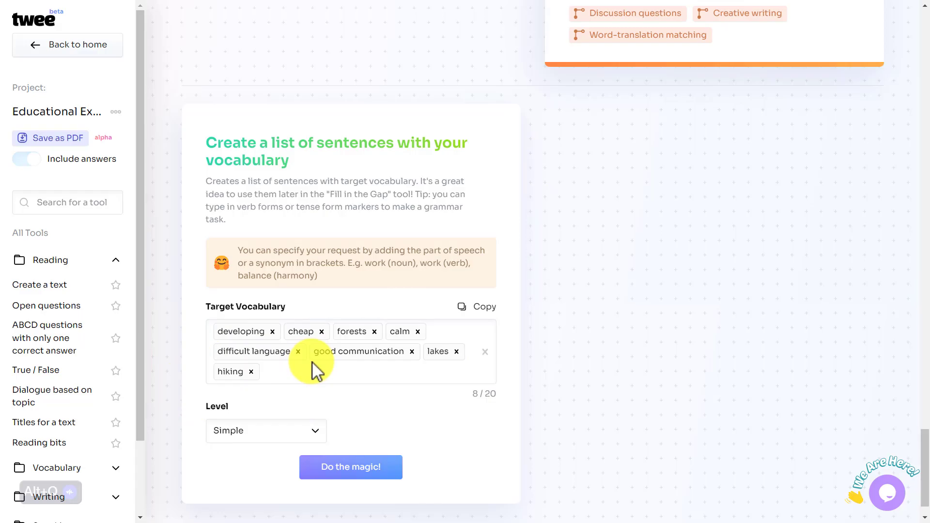
{"action": "left_click", "coordinate": [315, 436]}
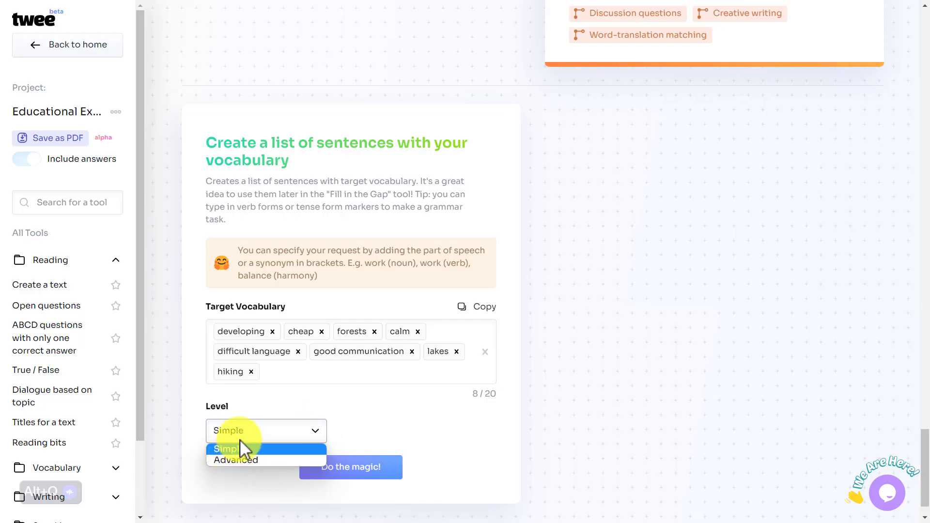
{"action": "left_click", "coordinate": [650, 442]}
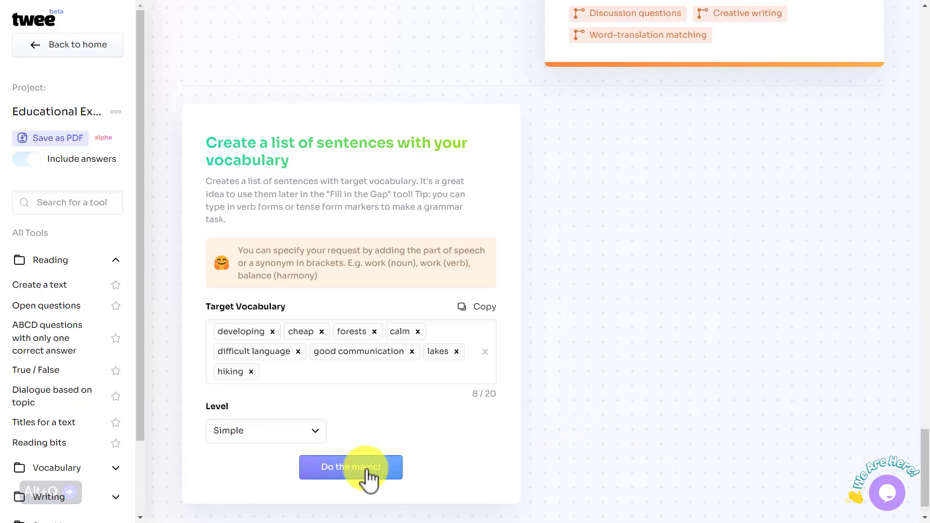
Step: Generate eight target-word sentences and download the project as 'Twee - Untitled 1 (1).pdf'
{"action": "left_click", "coordinate": [367, 473]}
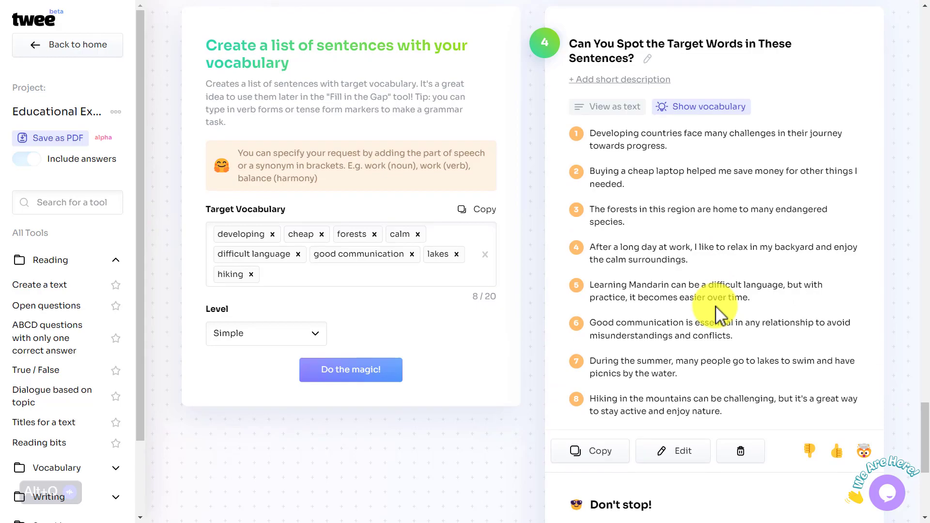
{"action": "left_click", "coordinate": [51, 139]}
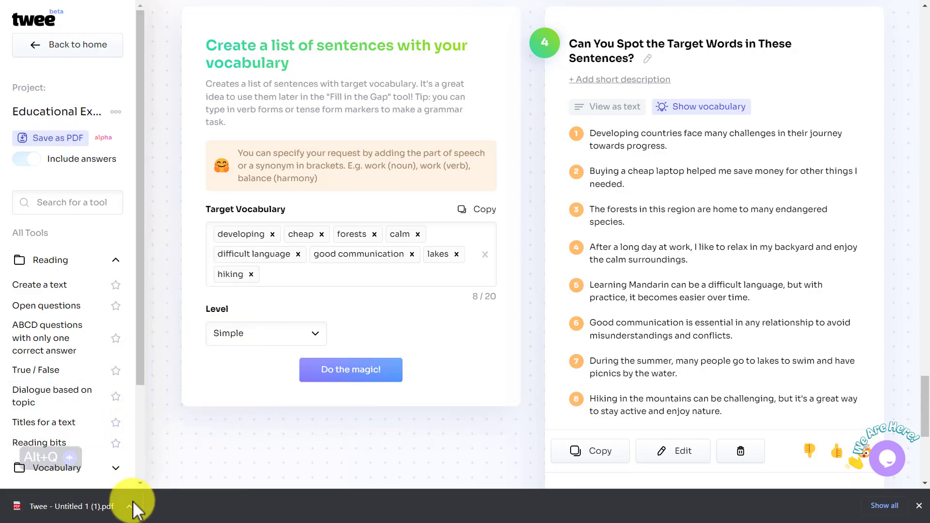
Step: Open the downloaded Twee PDF from Chrome's downloads and scroll through it to check the content
{"action": "left_click", "coordinate": [129, 506]}
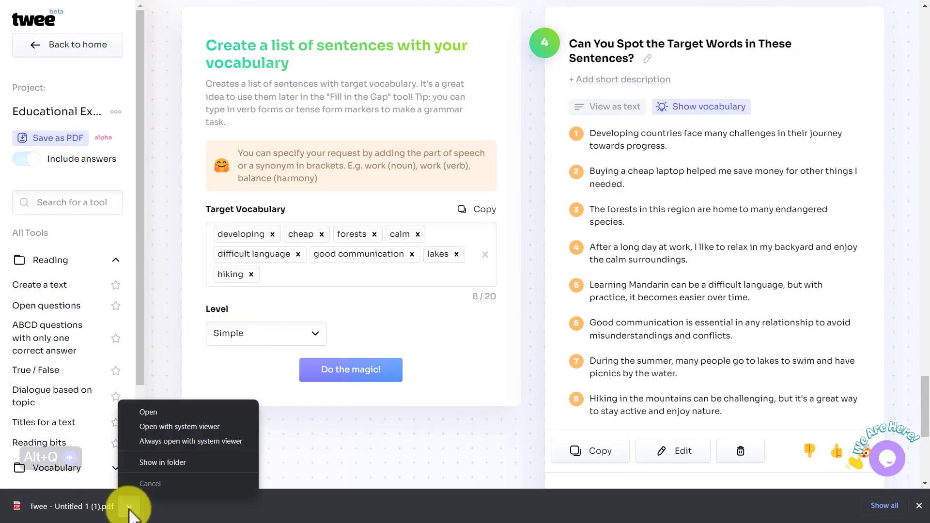
{"action": "left_click", "coordinate": [153, 415]}
{"action": "left_click_drag", "start_coordinate": [925, 104], "coordinate": [902, 409]}
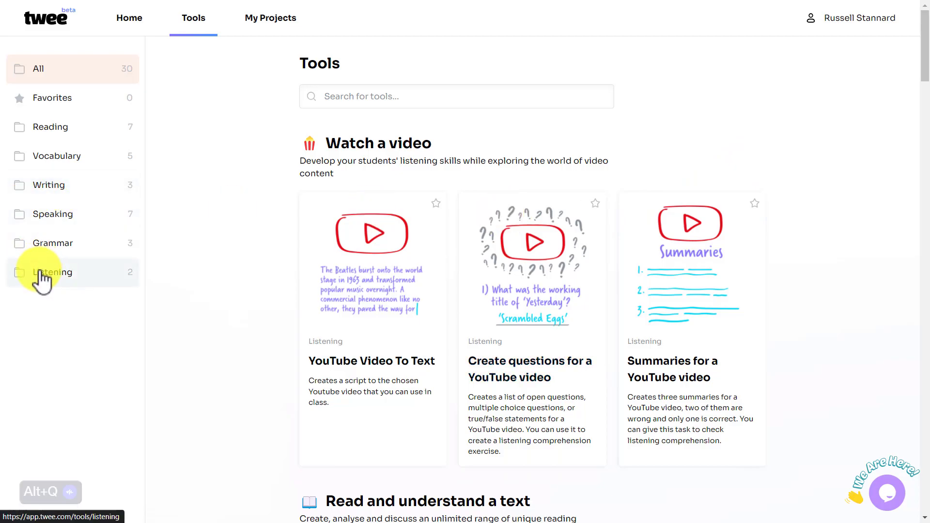
Step: Start a YouTube Video To Text project from the Listening tools and select its Video URL field
{"action": "left_click", "coordinate": [59, 280]}
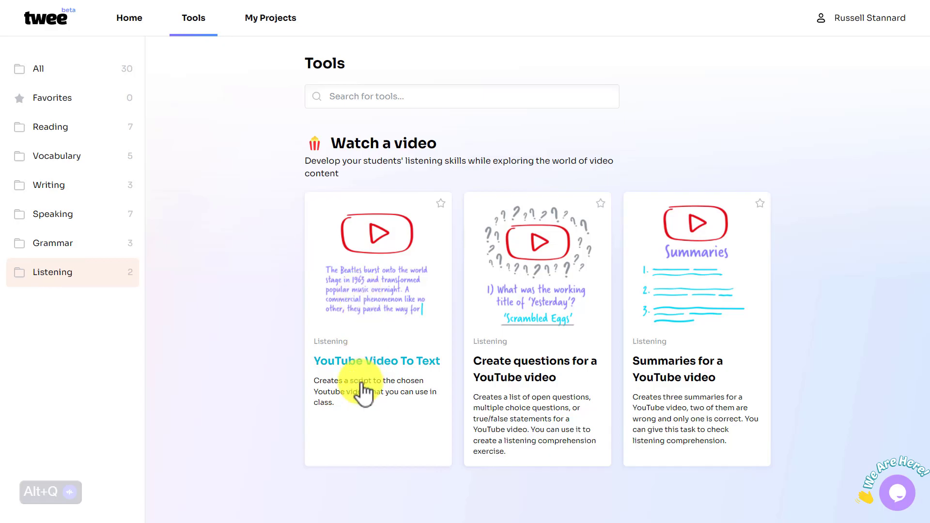
{"action": "left_click", "coordinate": [372, 314]}
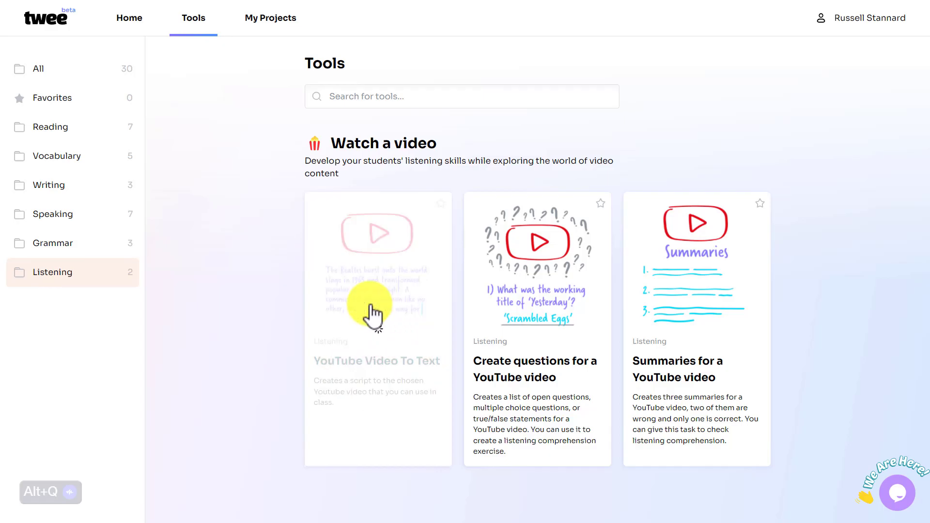
{"action": "left_click", "coordinate": [236, 183]}
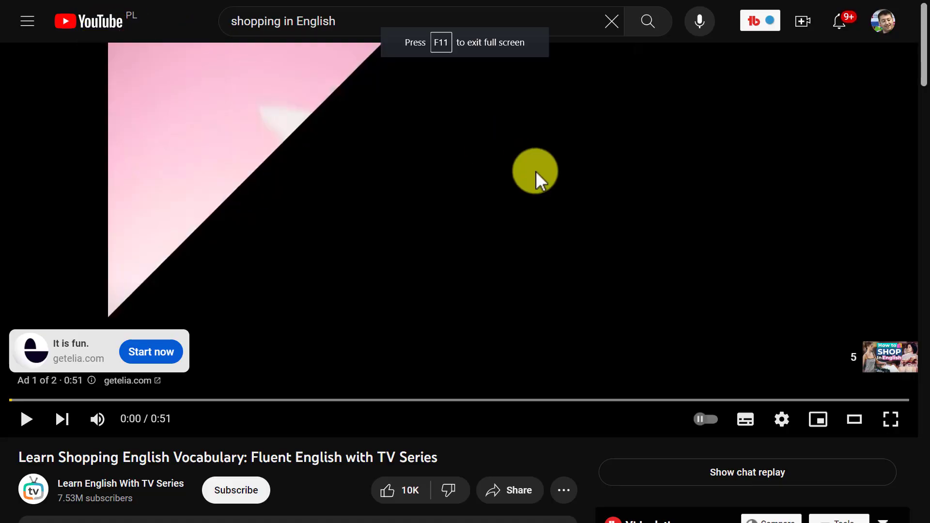
Step: Exit full screen, select the shopping video's web address, and return to the Untitled 2 Twee tab
{"action": "key", "text": "F11"}
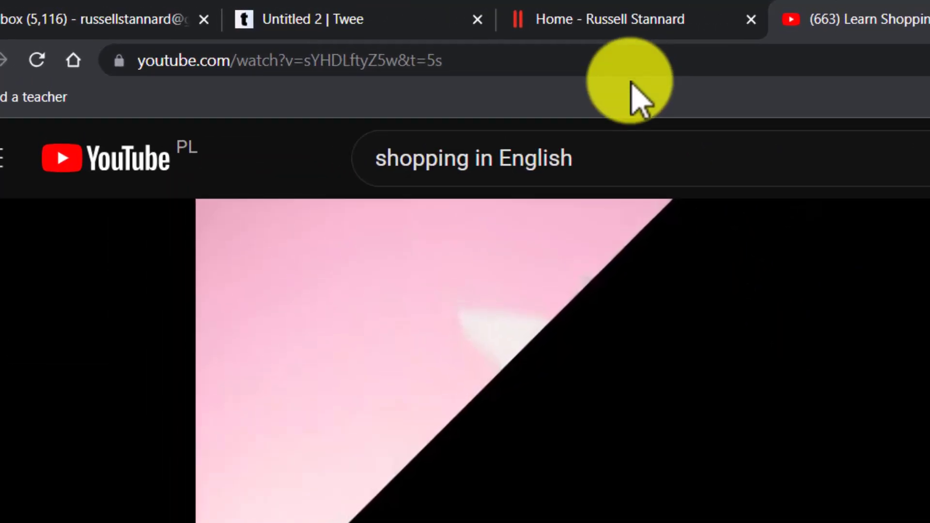
{"action": "left_click", "coordinate": [191, 33]}
{"action": "key", "text": "ctrl+c"}
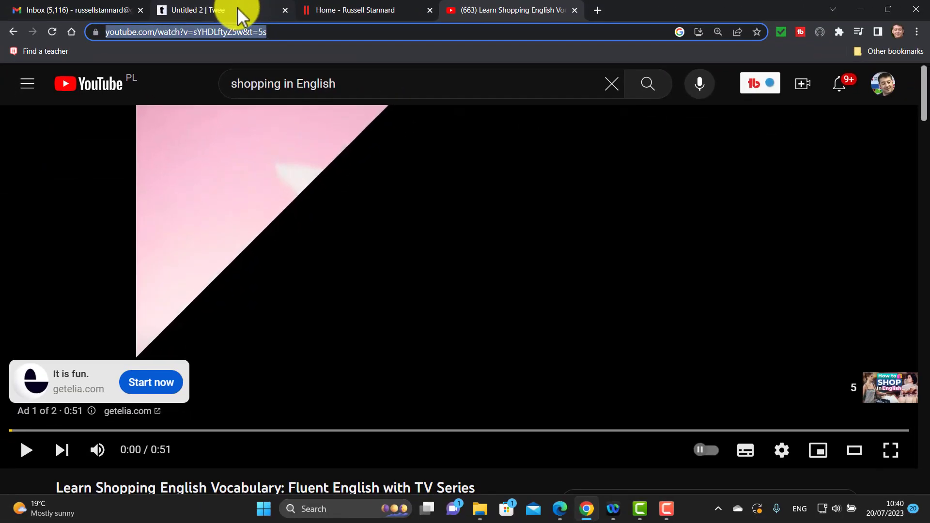
{"action": "left_click", "coordinate": [407, 17]}
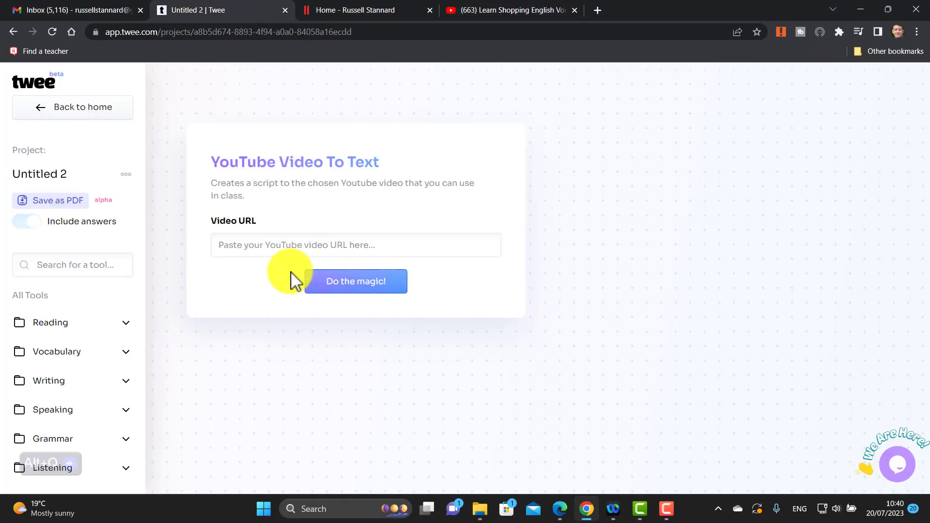
Step: Paste the shopping video link into Video URL, generate its transcript, and scroll through it
{"action": "left_click", "coordinate": [270, 248]}
{"action": "key", "text": "ctrl+v"}
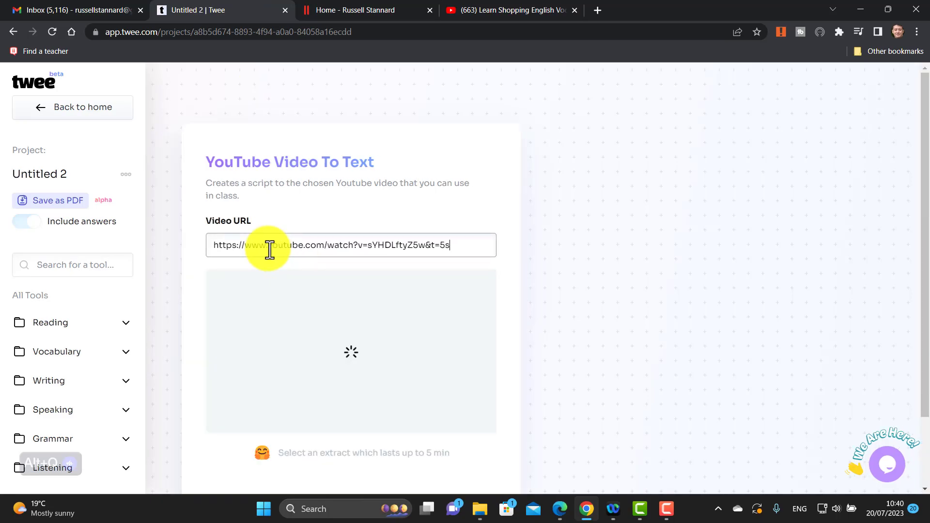
{"action": "left_click_drag", "start_coordinate": [926, 187], "coordinate": [924, 317]}
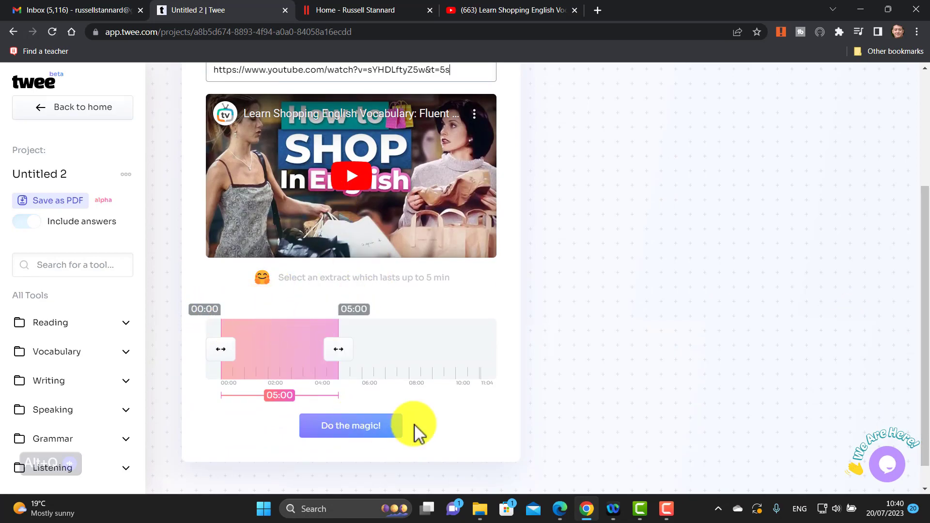
{"action": "left_click", "coordinate": [344, 434]}
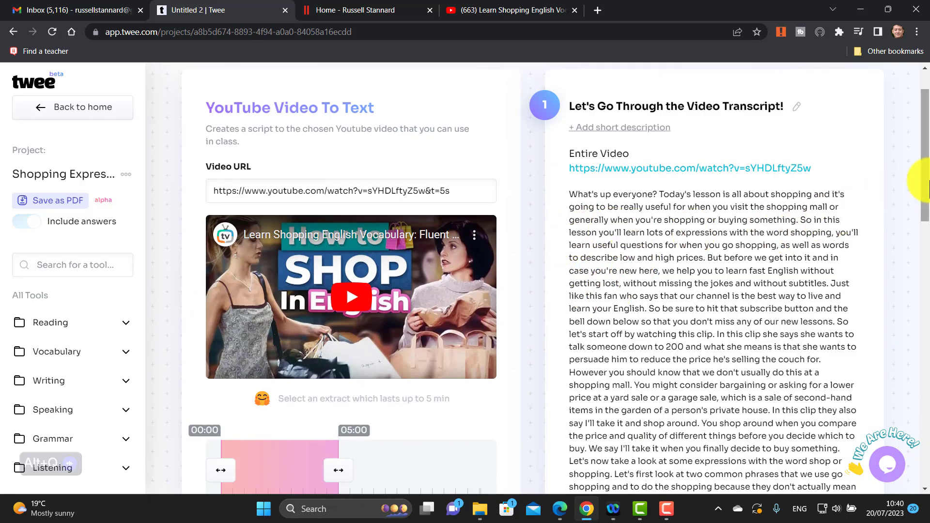
{"action": "mouse_move", "coordinate": [923, 180]}
{"action": "left_mouse_down"}
{"action": "mouse_move", "coordinate": [927, 336]}
{"action": "mouse_move", "coordinate": [927, 179]}
{"action": "left_mouse_up"}
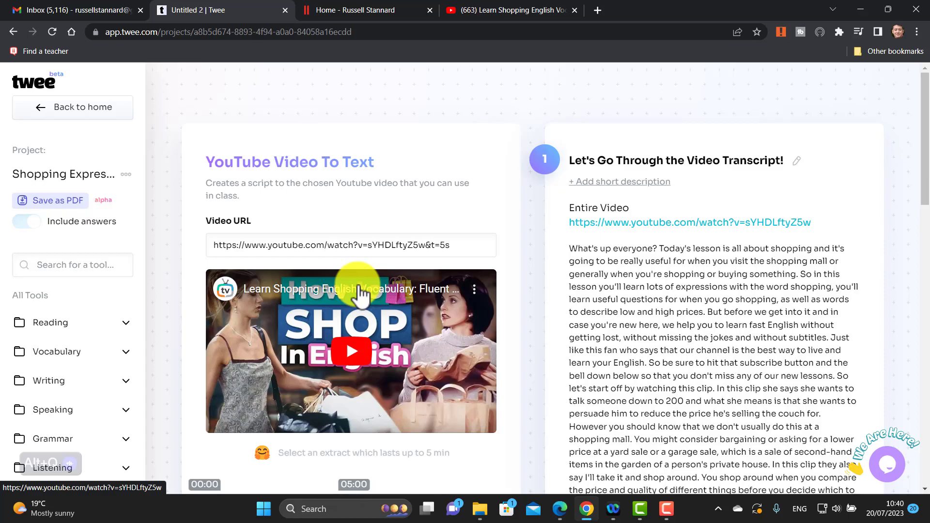
{"action": "left_click_drag", "start_coordinate": [924, 158], "coordinate": [919, 128]}
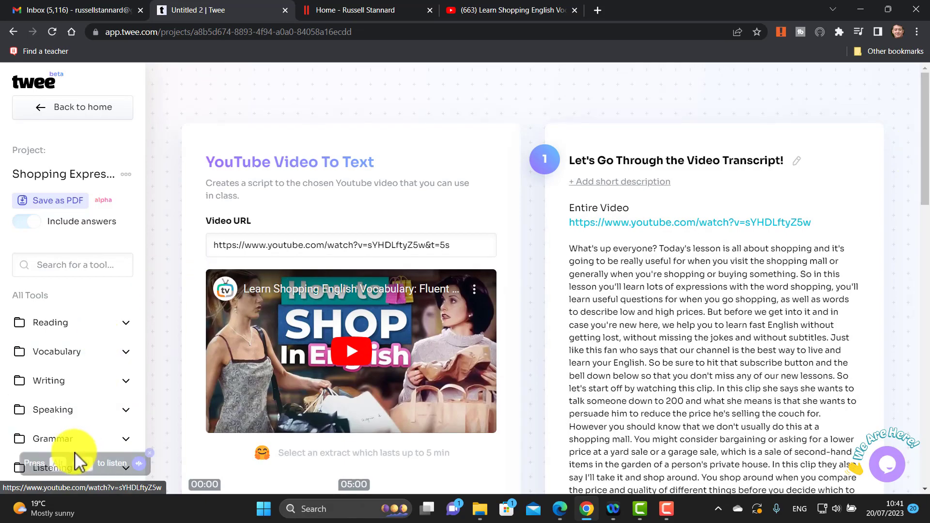
Step: Start a new 'Create questions for a YouTube video' project and paste the shopping video link
{"action": "left_click", "coordinate": [68, 111]}
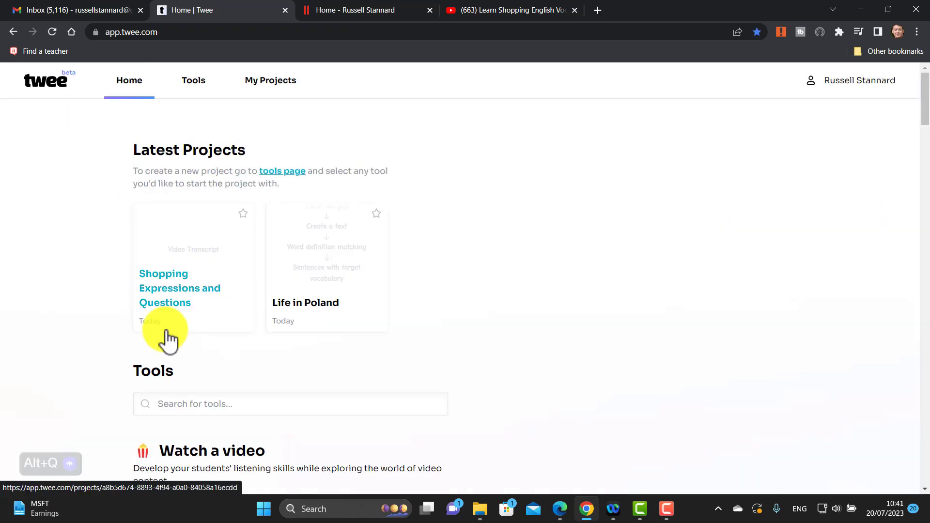
{"action": "left_click", "coordinate": [189, 90]}
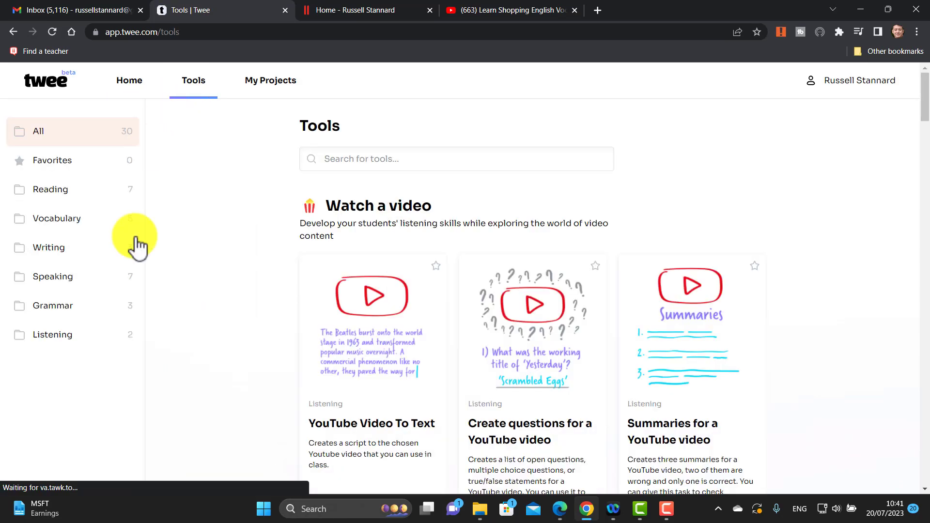
{"action": "left_click", "coordinate": [58, 339]}
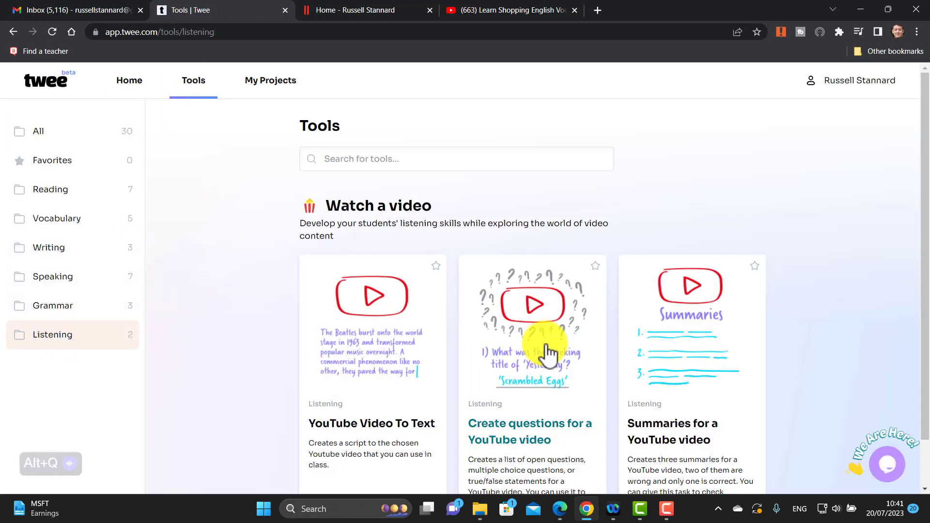
{"action": "left_click", "coordinate": [542, 310]}
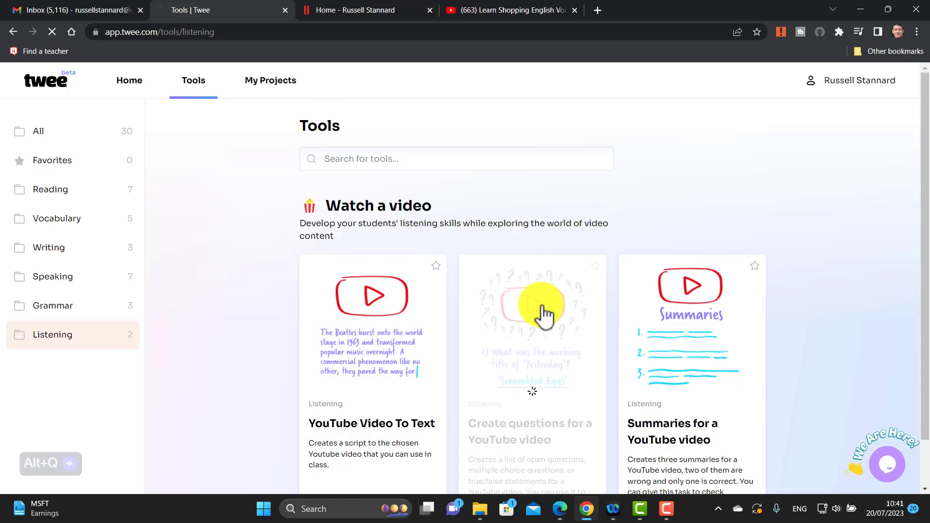
{"action": "left_click", "coordinate": [239, 274]}
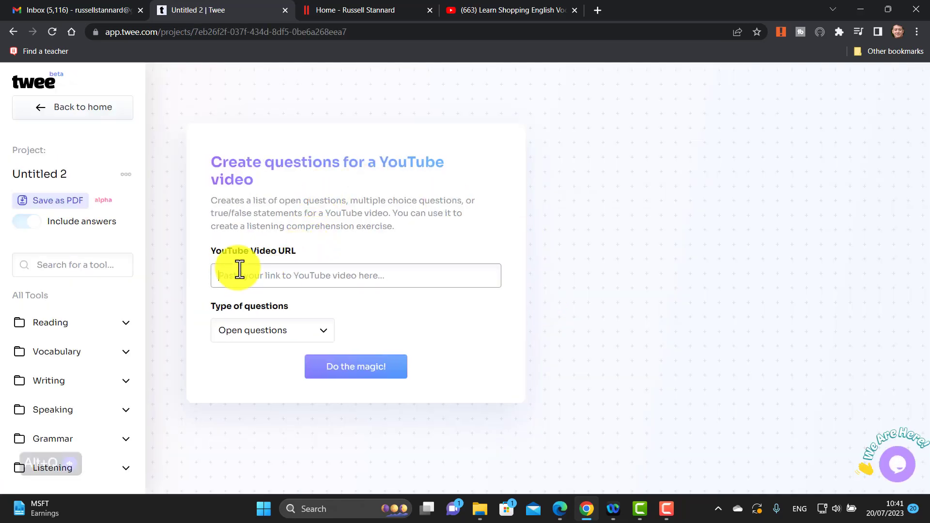
{"action": "type", "text": "https://www.youtube.com/watch?v=sYHDLftyZ5w&t=5s"}
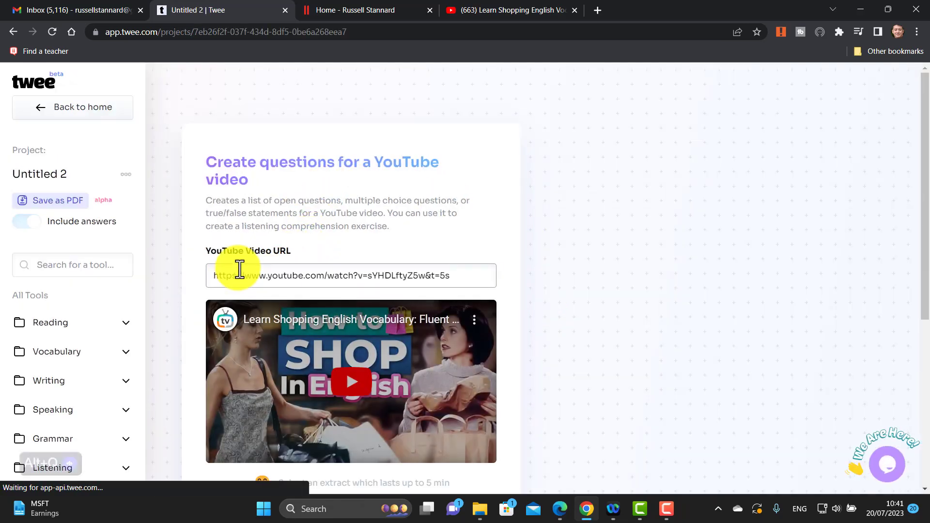
Step: Set the question type to ABCD questions and generate the questions
{"action": "left_click_drag", "start_coordinate": [924, 190], "coordinate": [904, 322]}
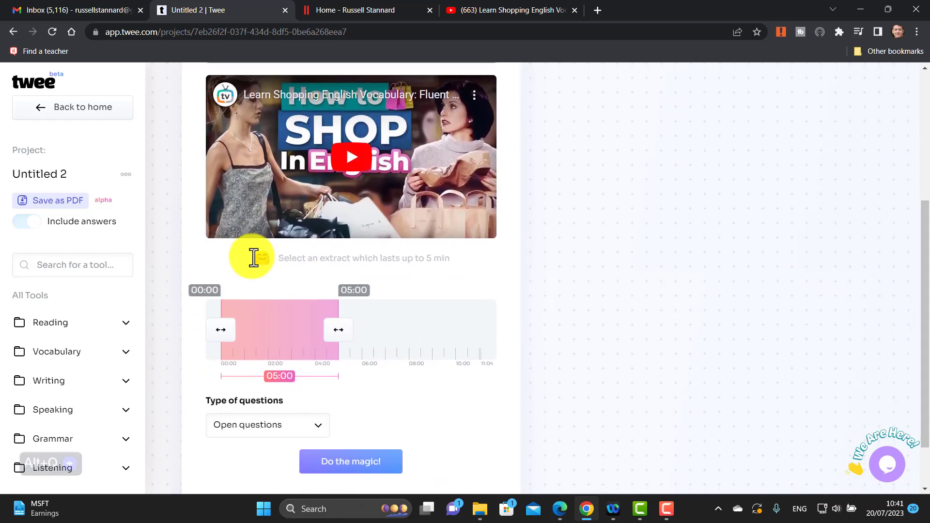
{"action": "left_click", "coordinate": [317, 426]}
{"action": "left_click_drag", "start_coordinate": [920, 254], "coordinate": [914, 336]}
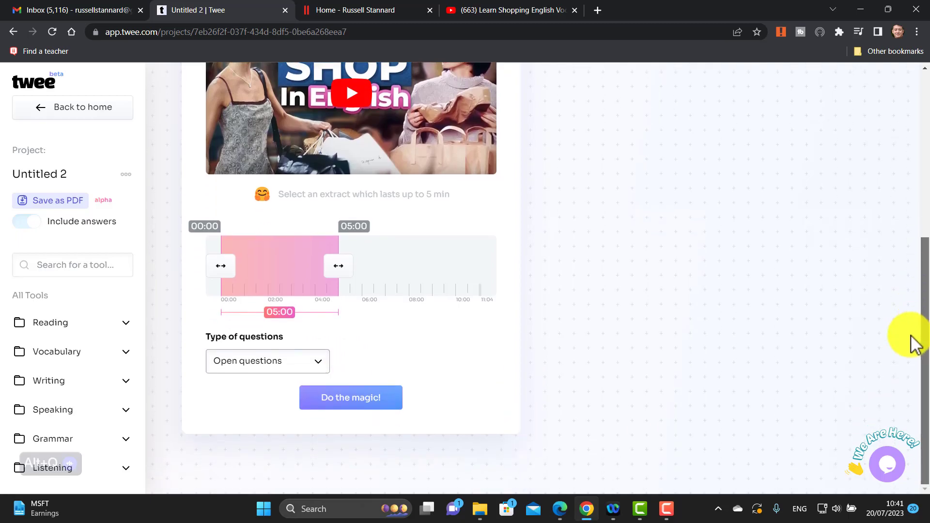
{"action": "left_click", "coordinate": [320, 366]}
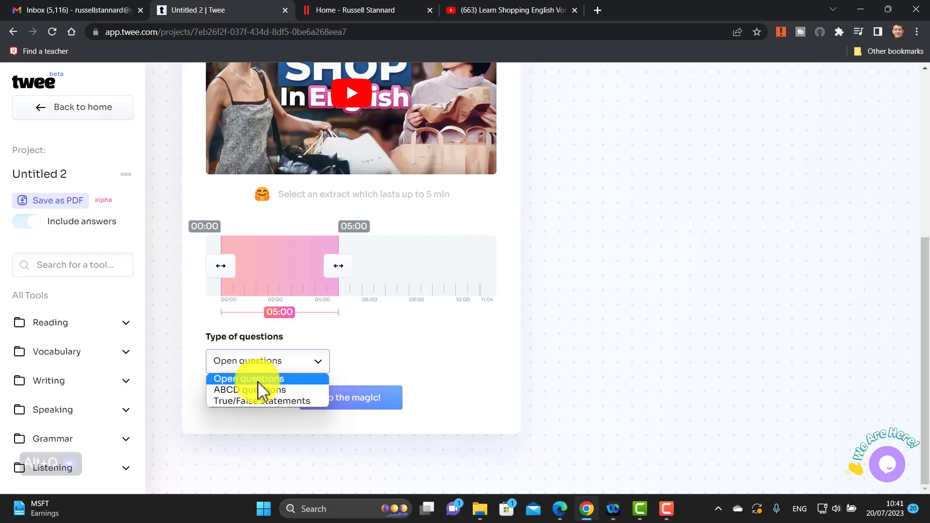
{"action": "left_click", "coordinate": [239, 392]}
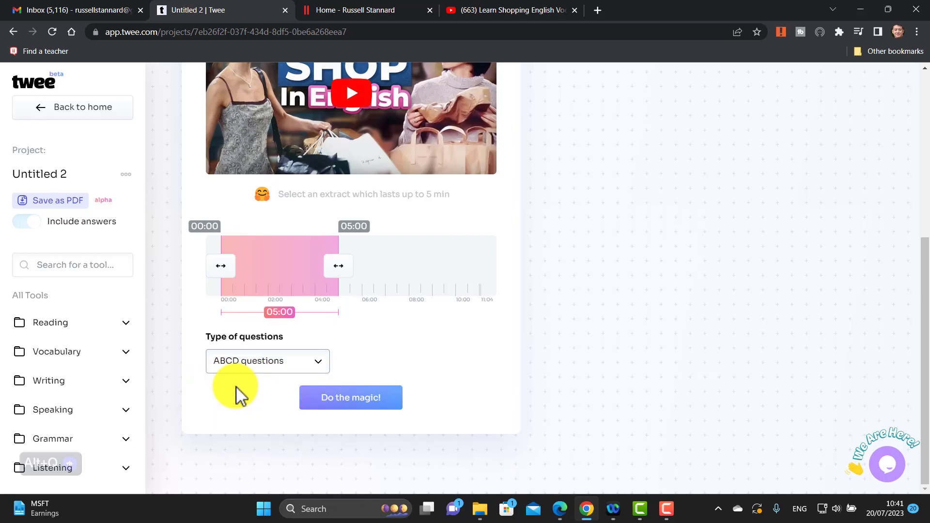
{"action": "left_click", "coordinate": [345, 399]}
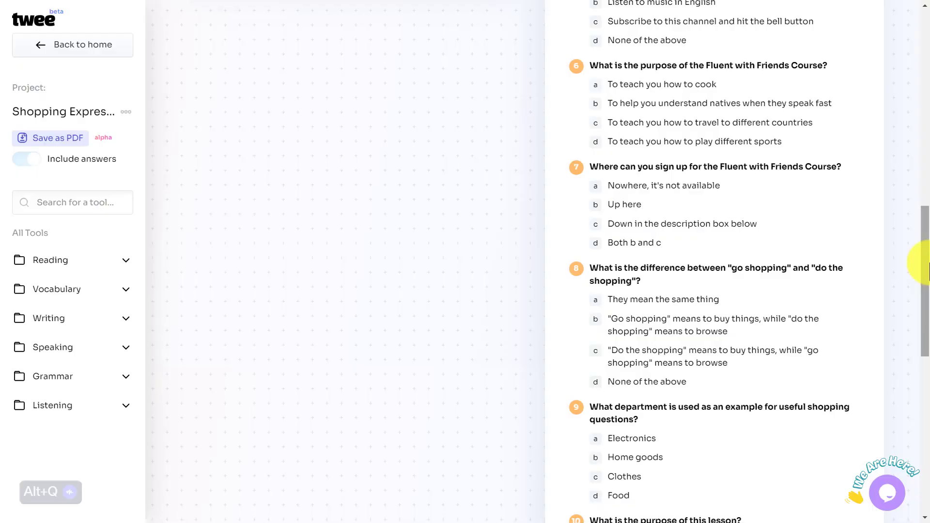
Step: Review the ten ABCD questions and answer key, then return to the home page's Latest Projects
{"action": "left_click_drag", "start_coordinate": [928, 264], "coordinate": [923, 63]}
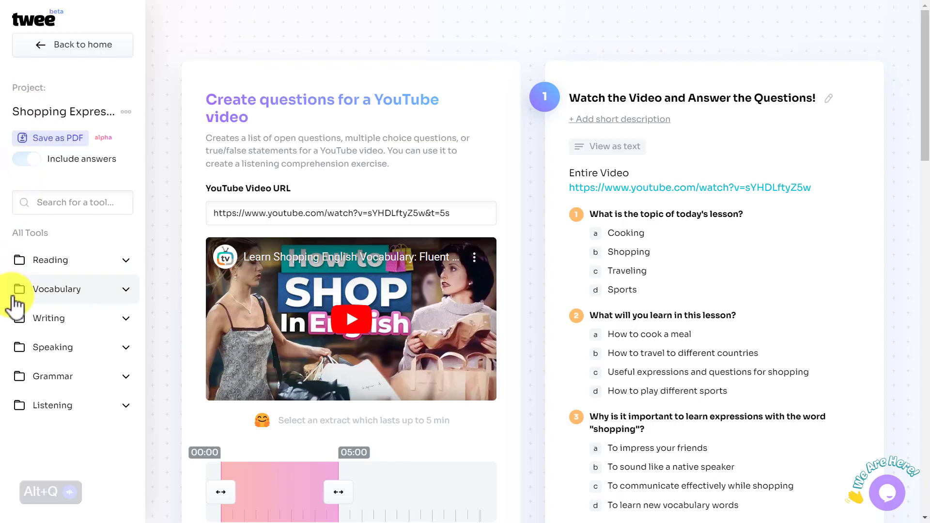
{"action": "left_click", "coordinate": [72, 44]}
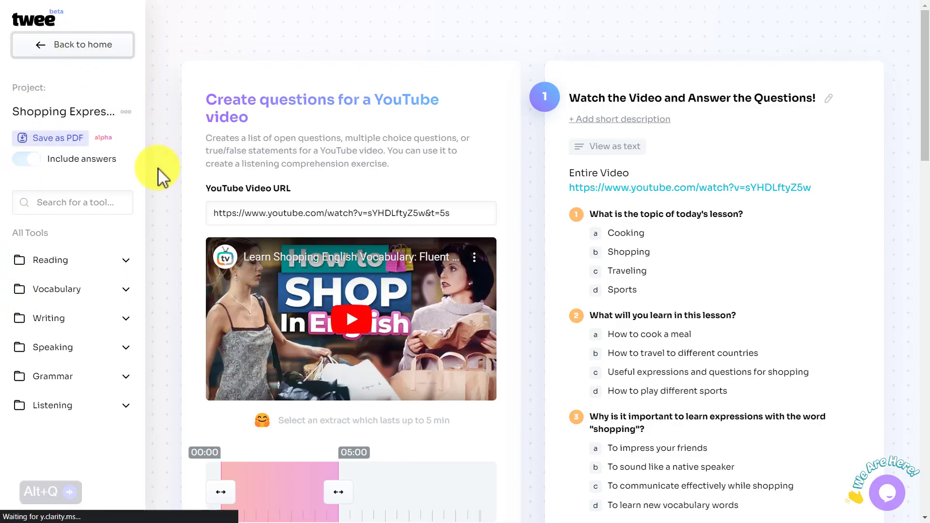